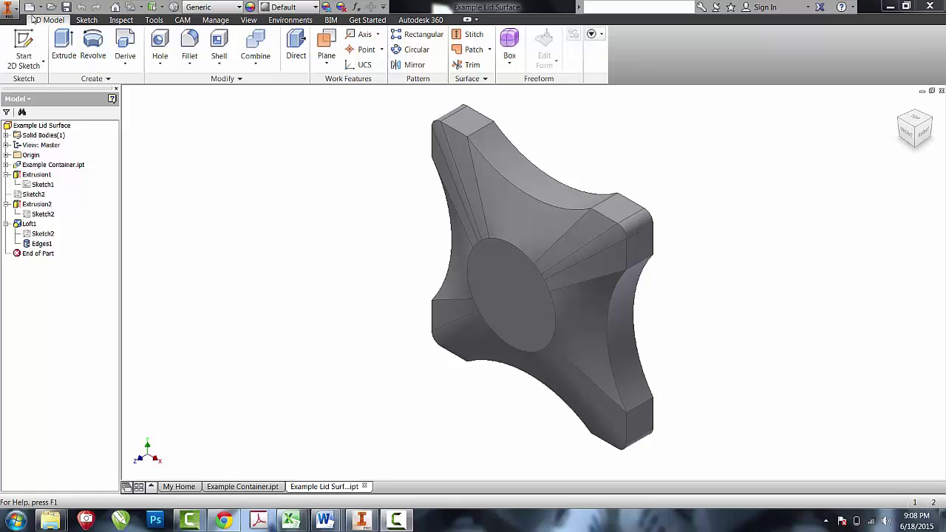
# Create a new Standard.iam assembly and place the Example Lid Surface part in it
pyautogui.click(29, 7)
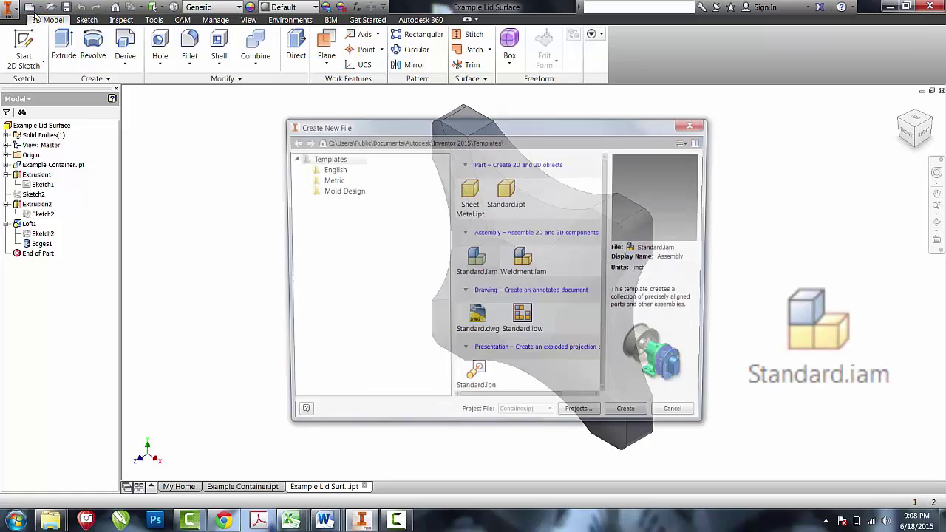
pyautogui.doubleClick(483, 258)
pyautogui.click(16, 46)
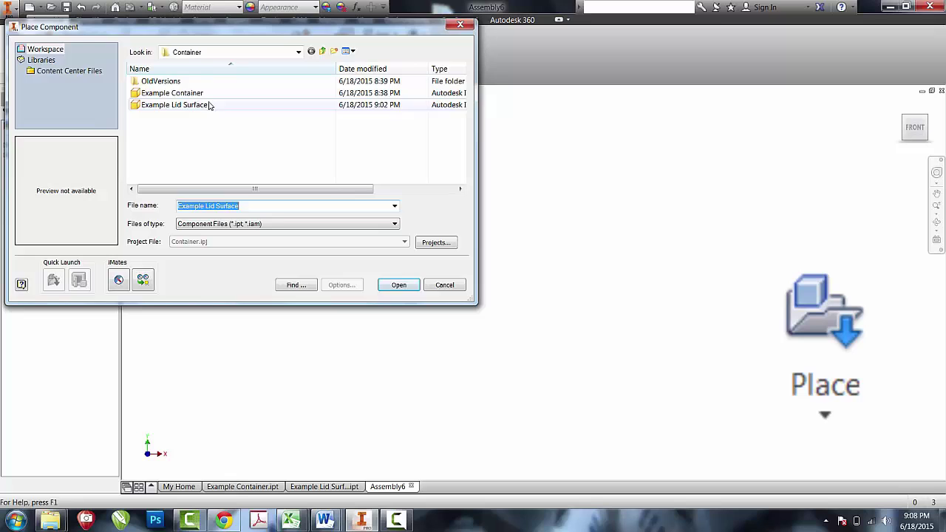
pyautogui.doubleClick(212, 105)
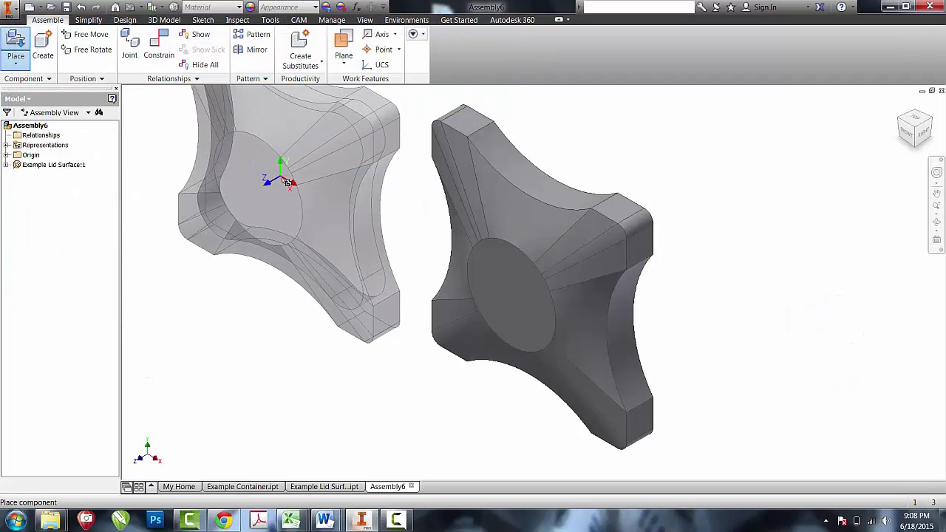
# Create an in-place part named Fixture on the lid's flat underside face
pyautogui.click(43, 48)
pyautogui.write('Fixture')
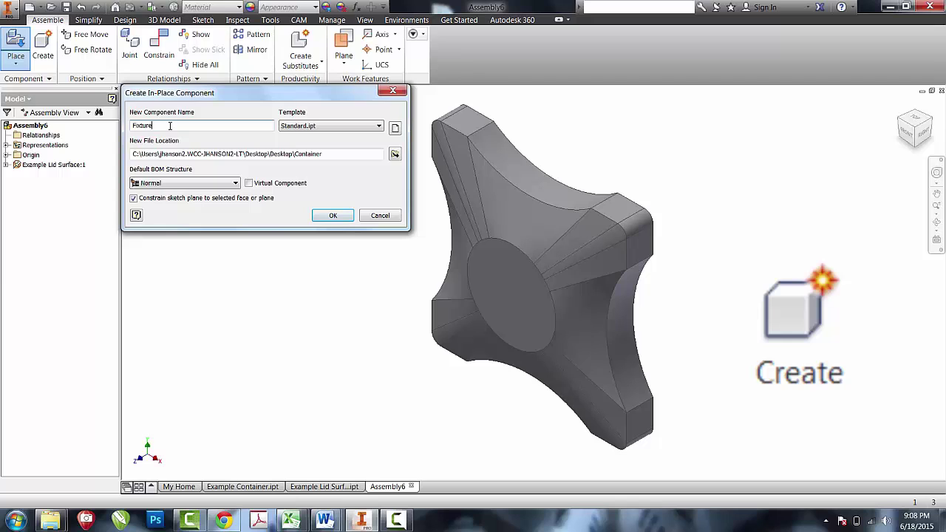
pyautogui.press('Return')
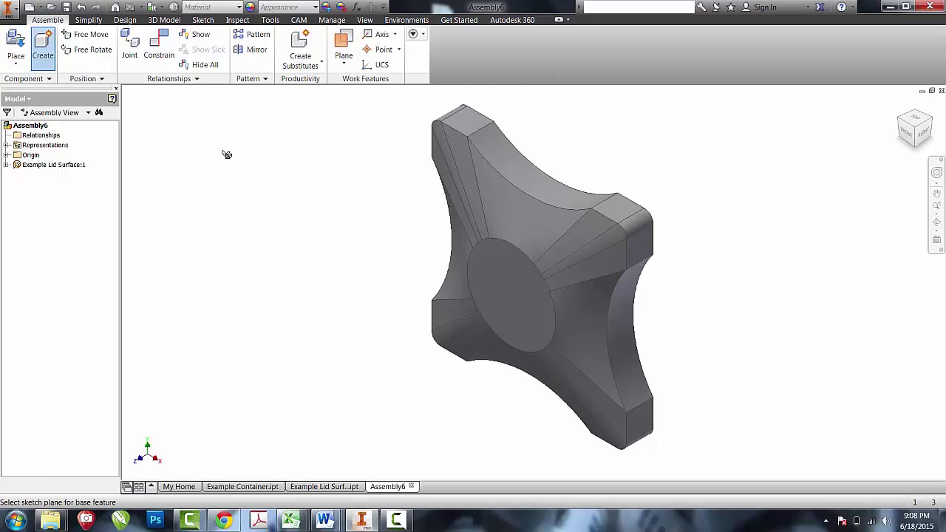
pyautogui.click(937, 222)
pyautogui.moveTo(634, 274); pyautogui.dragTo(509, 295)
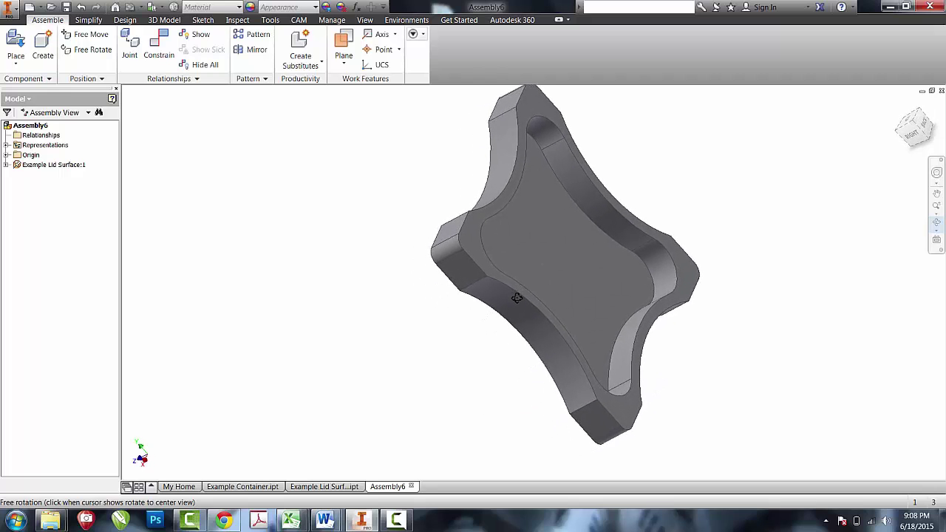
pyautogui.rightClick(509, 296)
pyautogui.click(545, 295)
pyautogui.click(482, 273)
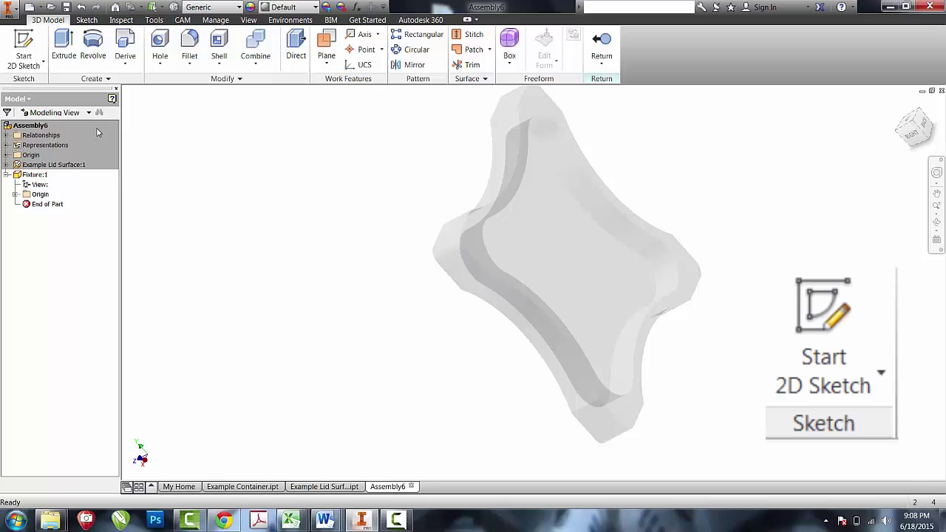
# Start Sketch1 on the lid face and project the face's inner and outer edges into it
pyautogui.click(33, 69)
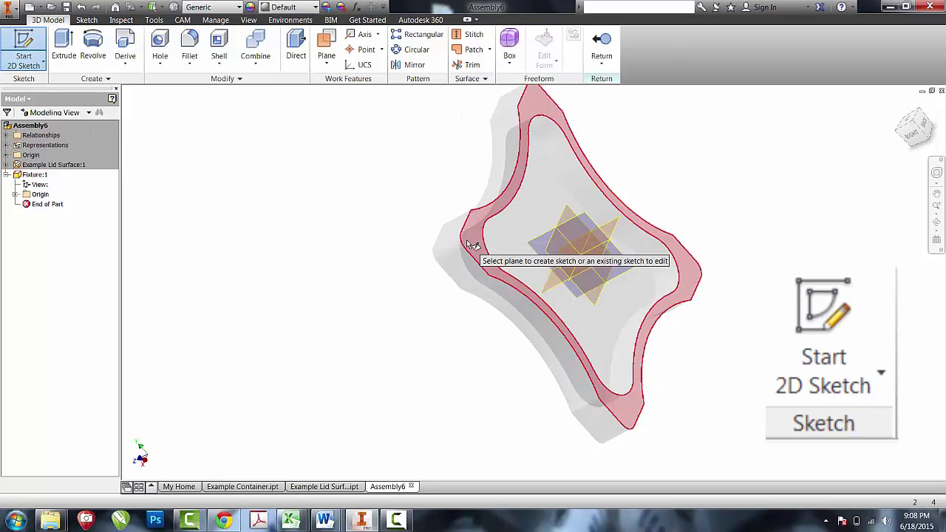
pyautogui.click(477, 245)
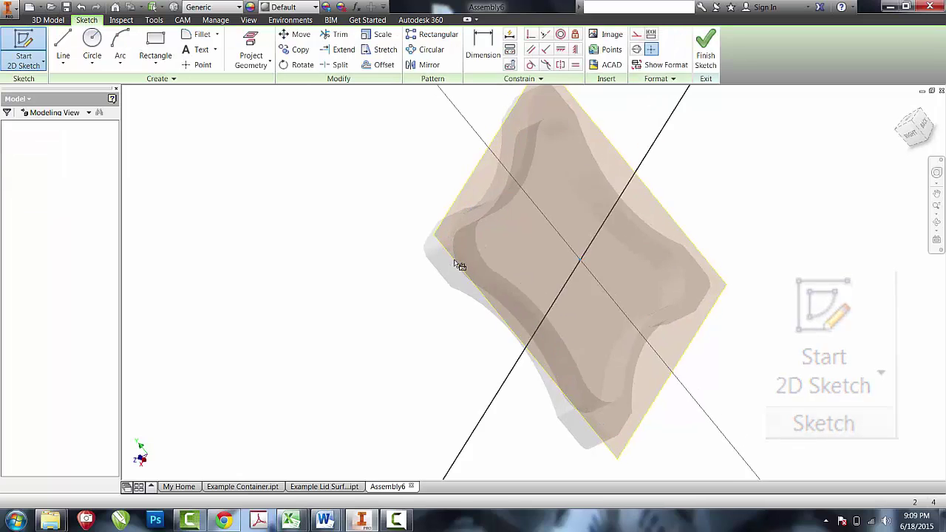
pyautogui.press('p')
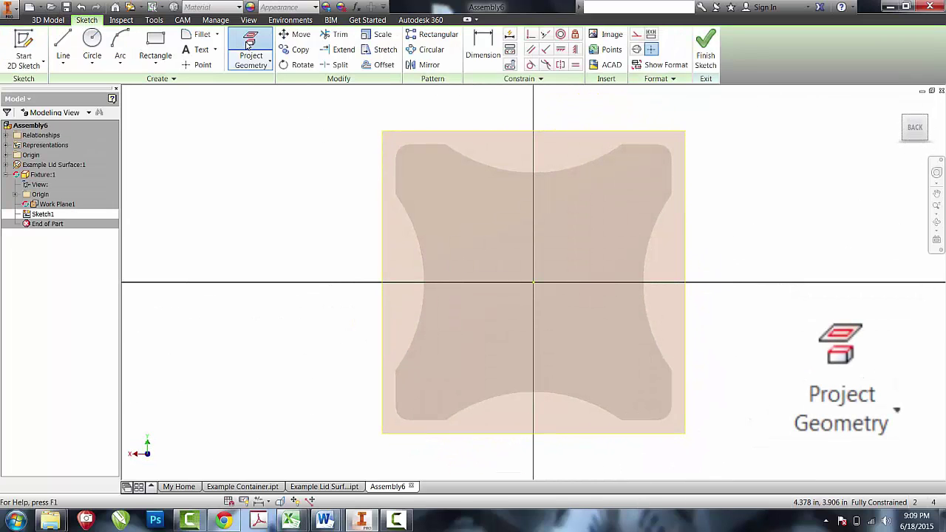
pyautogui.click(410, 159)
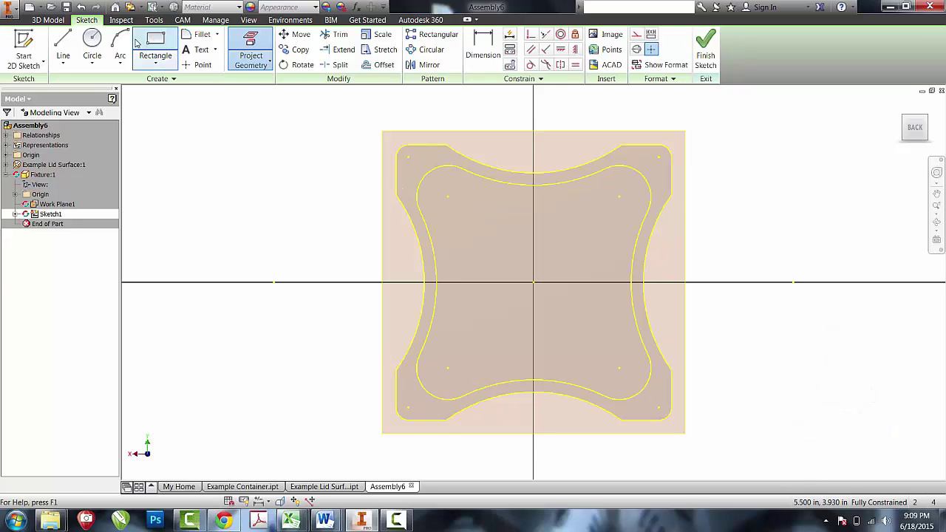
pyautogui.click(155, 48)
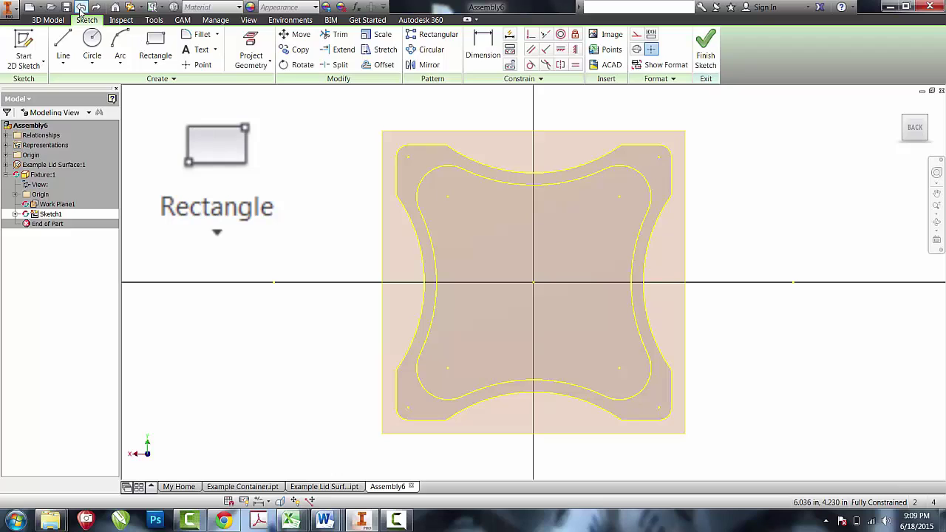
# Draw a rectangle enclosing the lid outline and dimension its top and left gaps .250
pyautogui.click(156, 48)
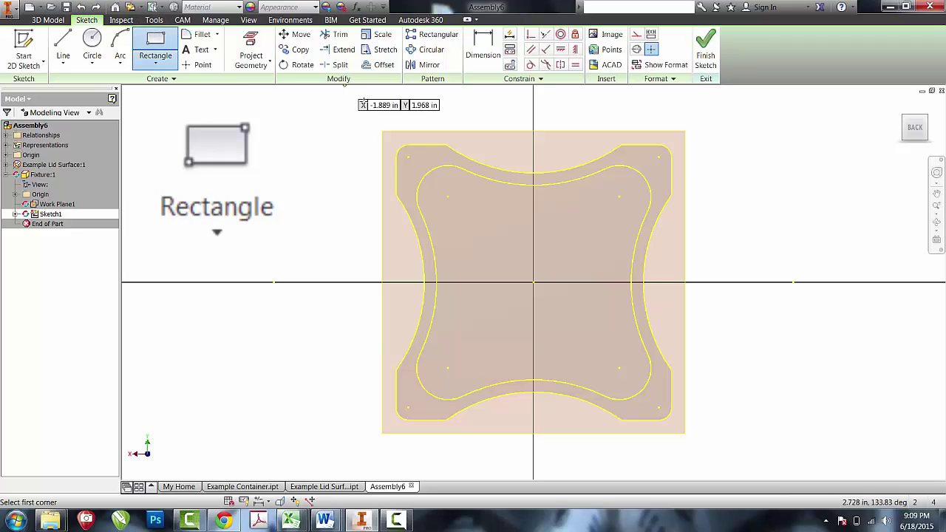
pyautogui.click(352, 125)
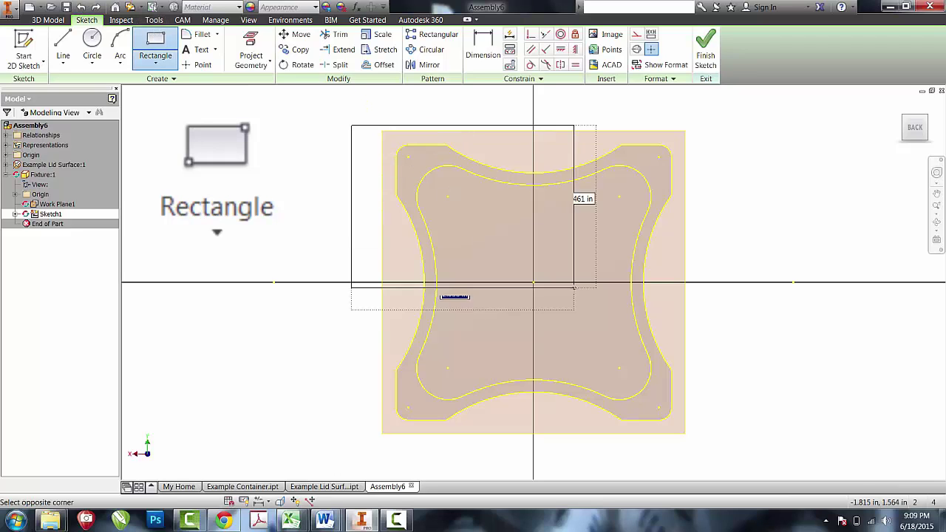
pyautogui.click(715, 444)
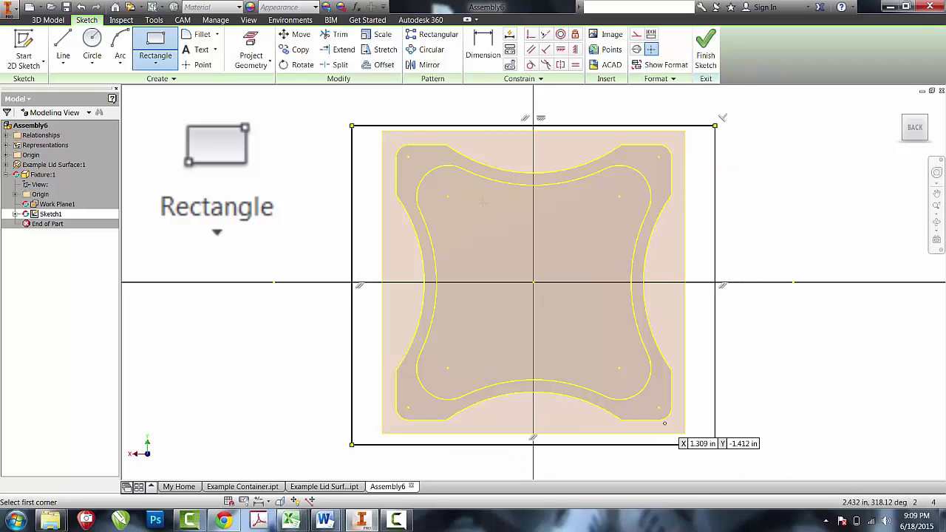
pyautogui.click(474, 65)
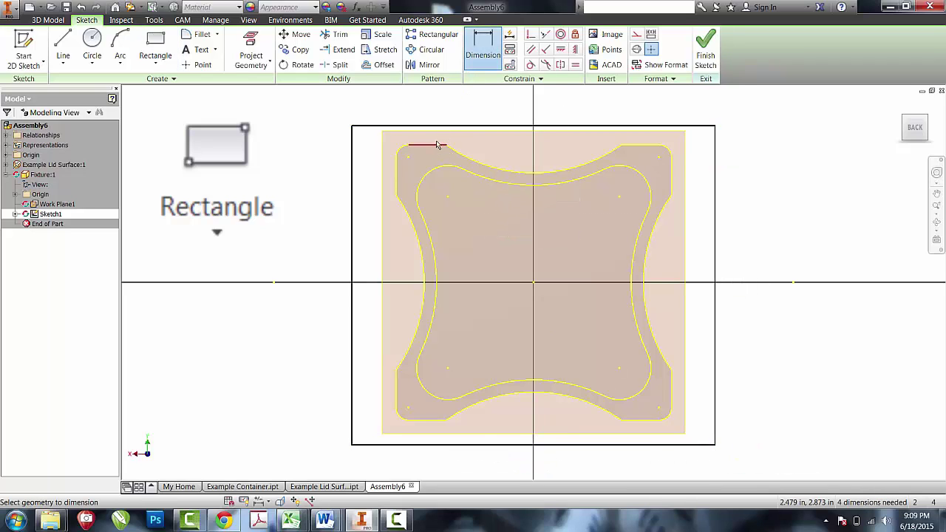
pyautogui.click(437, 144)
pyautogui.click(435, 126)
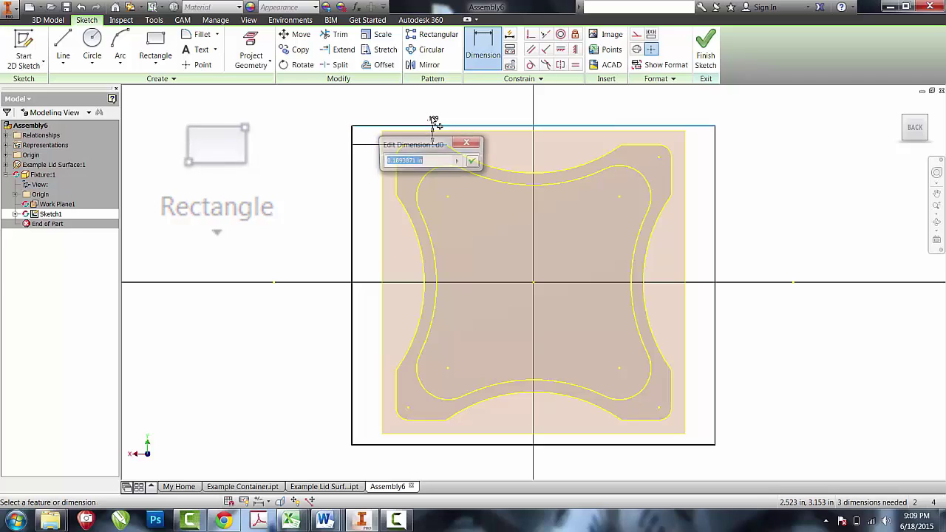
pyautogui.write('.25')
pyautogui.press('Return')
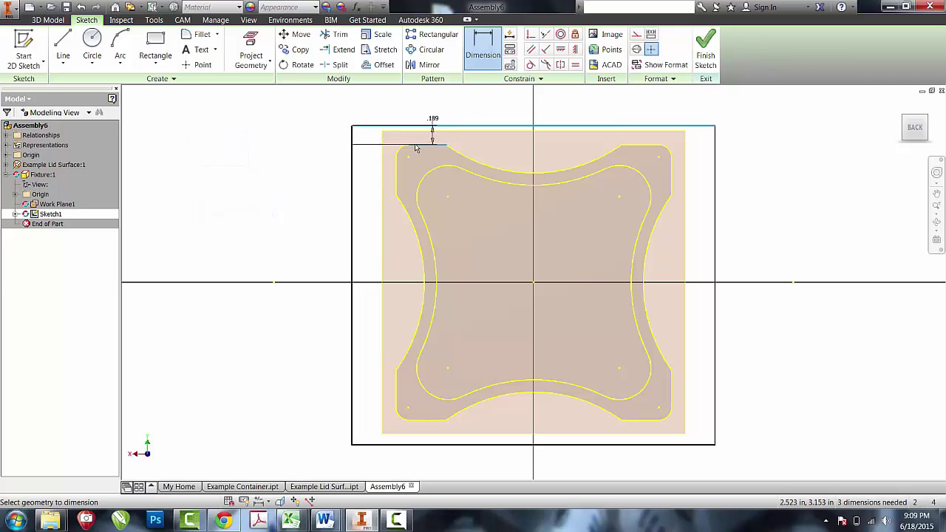
pyautogui.click(397, 174)
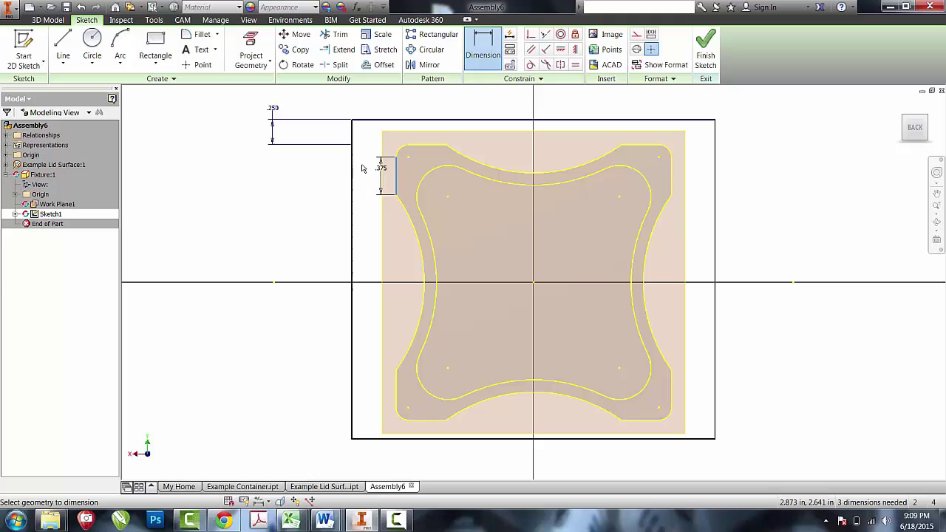
pyautogui.click(377, 114)
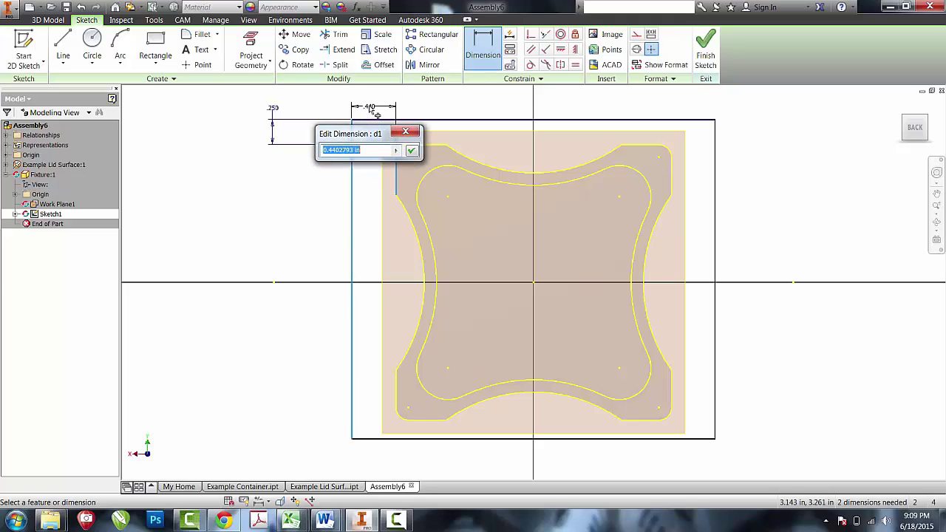
pyautogui.press('Return')
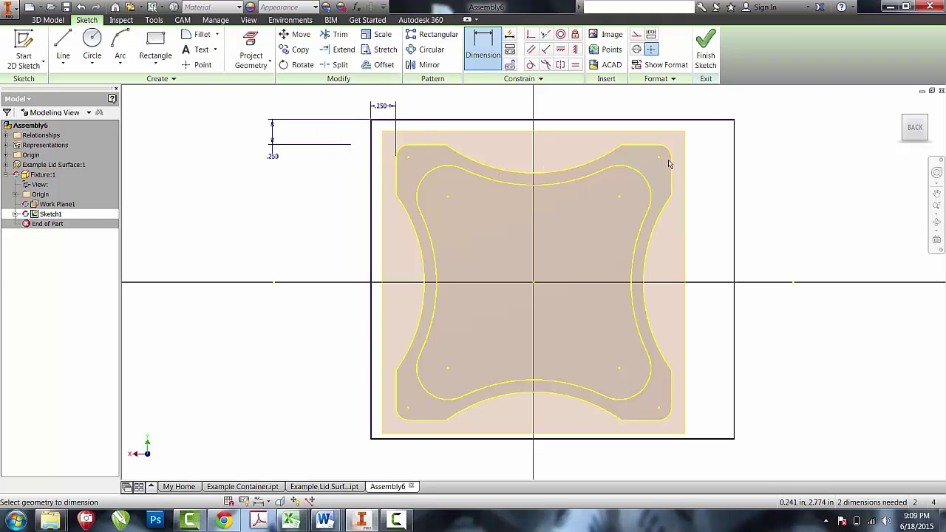
# Dimension the right and bottom gaps .250 to fully constrain the pocket outline
pyautogui.click(671, 164)
pyautogui.click(735, 182)
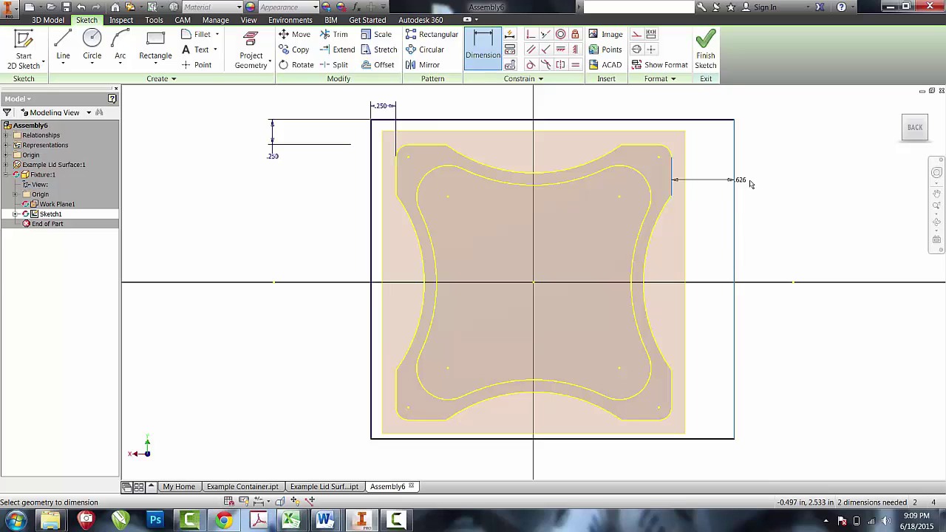
pyautogui.click(750, 184)
pyautogui.write('.25')
pyautogui.press('Return')
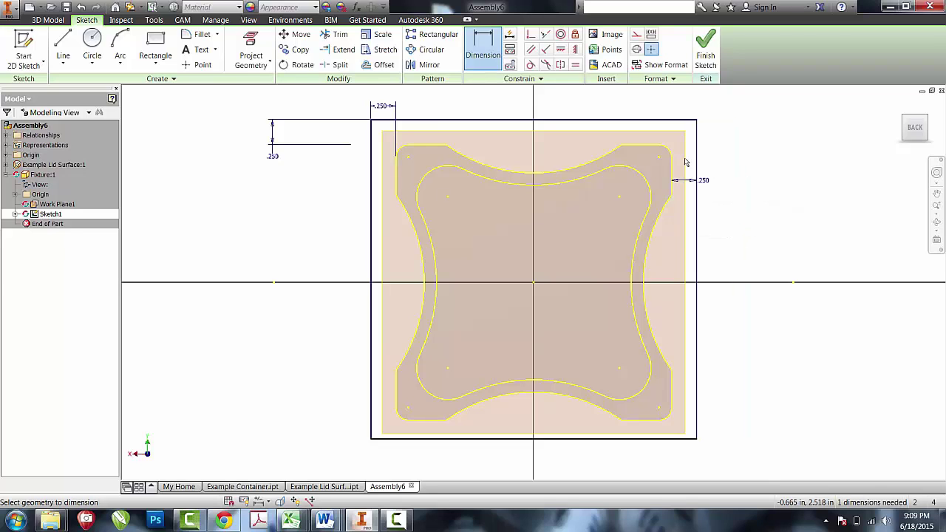
pyautogui.press('Escape')
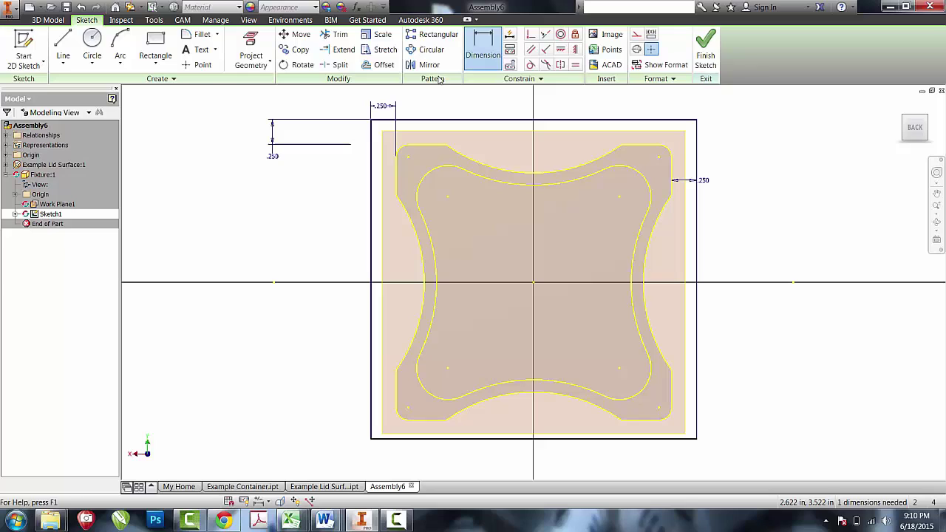
pyautogui.click(478, 61)
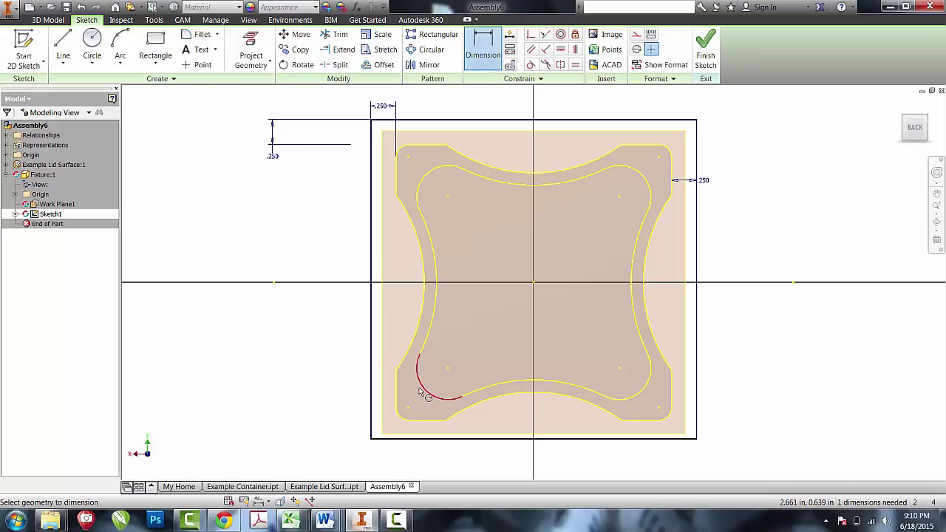
pyautogui.click(419, 423)
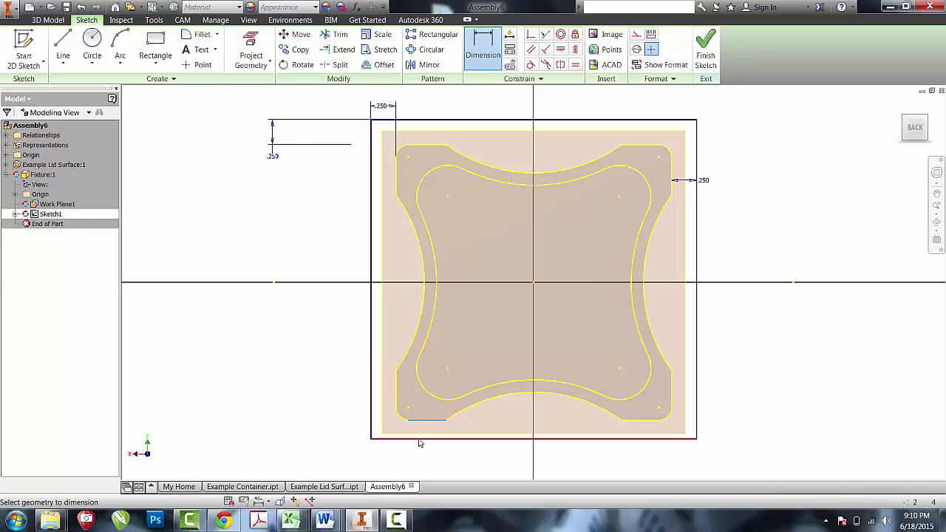
pyautogui.click(421, 438)
pyautogui.click(353, 429)
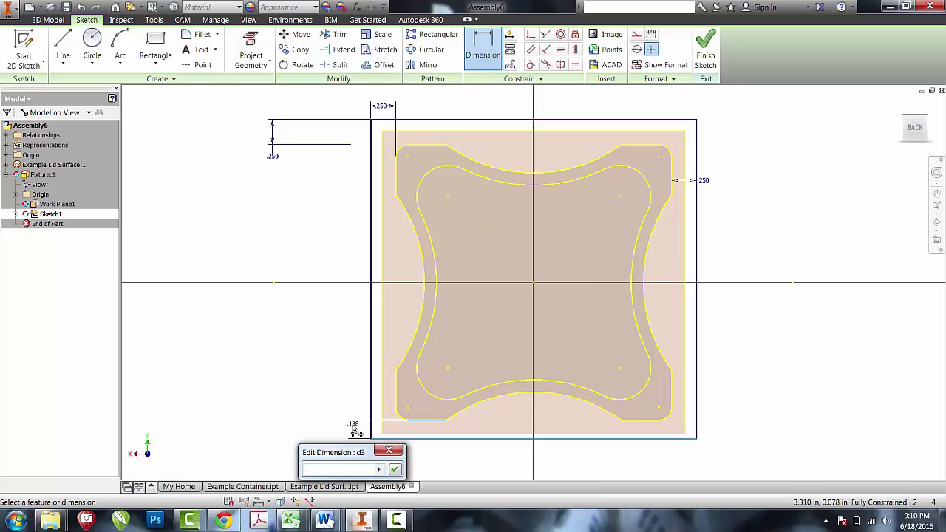
pyautogui.write('.25')
pyautogui.press('Return')
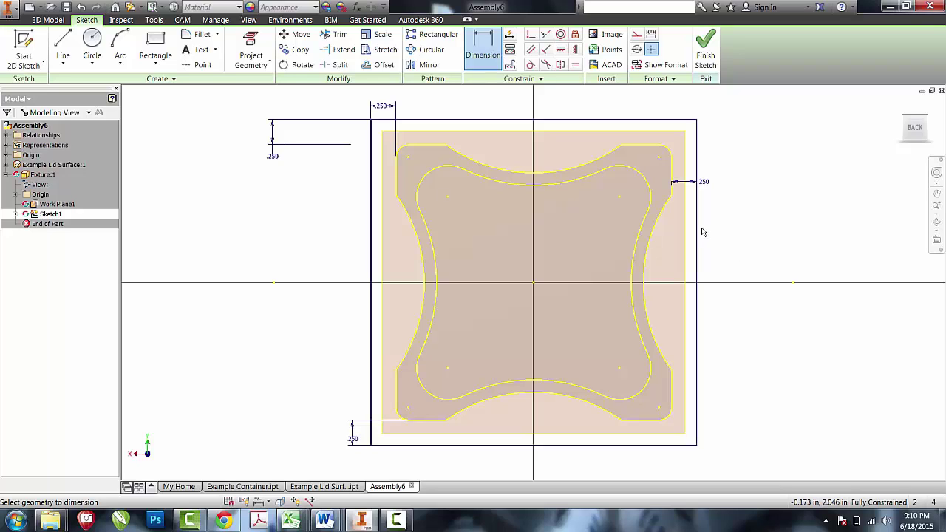
# Draw a .375 circle near the pocket's top-right corner and copy it onto the corner
pyautogui.click(936, 206)
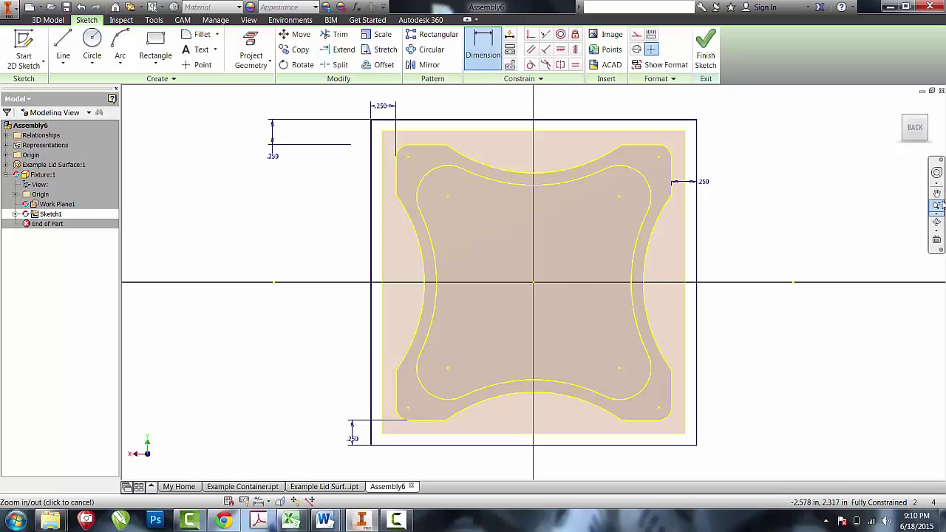
pyautogui.moveTo(746, 170); pyautogui.dragTo(752, 207)
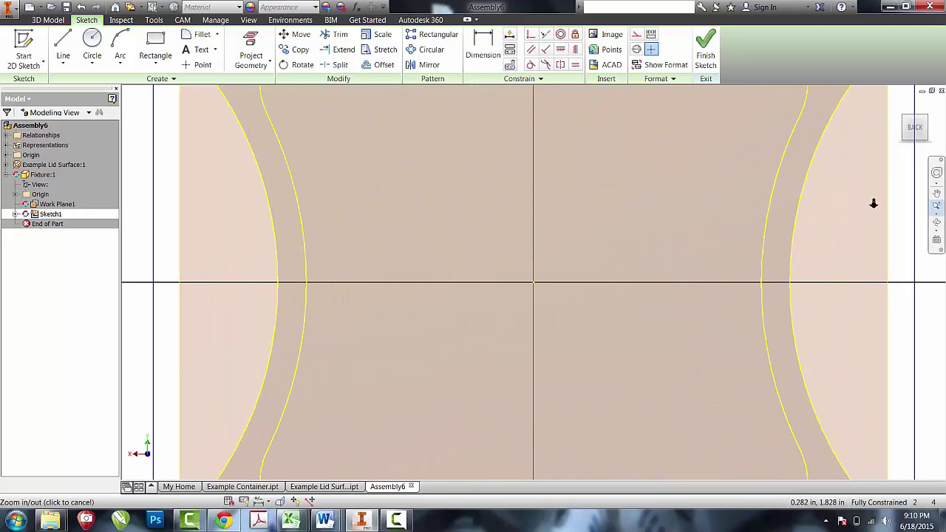
pyautogui.click(936, 206)
pyautogui.moveTo(827, 136)
pyautogui.mouseDown()
pyautogui.moveTo(757, 319)
pyautogui.moveTo(702, 360)
pyautogui.mouseUp()
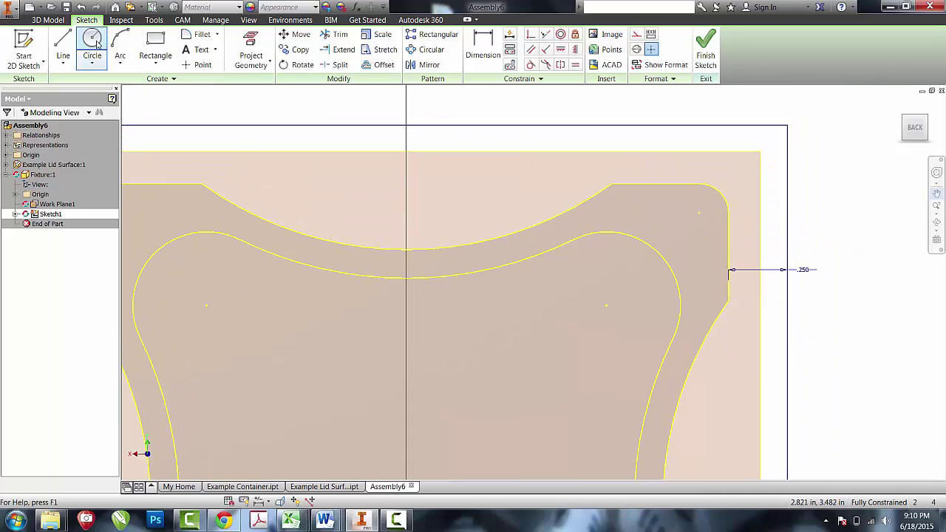
pyautogui.click(93, 47)
pyautogui.click(574, 353)
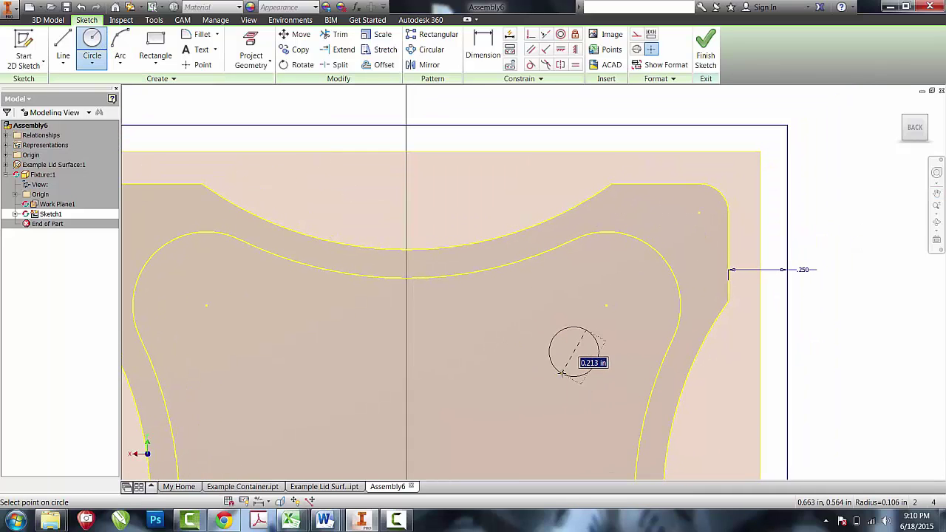
pyautogui.press('Tab')
pyautogui.press('Return')
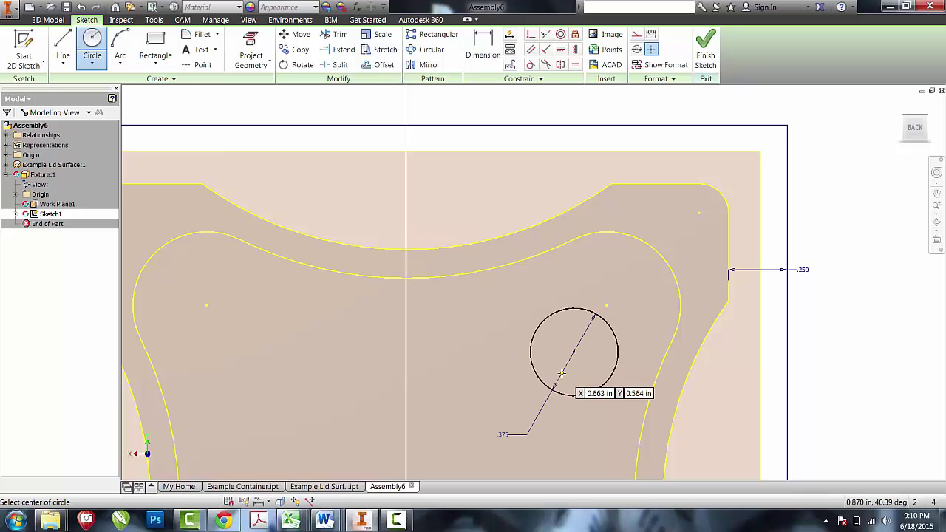
pyautogui.press('Escape')
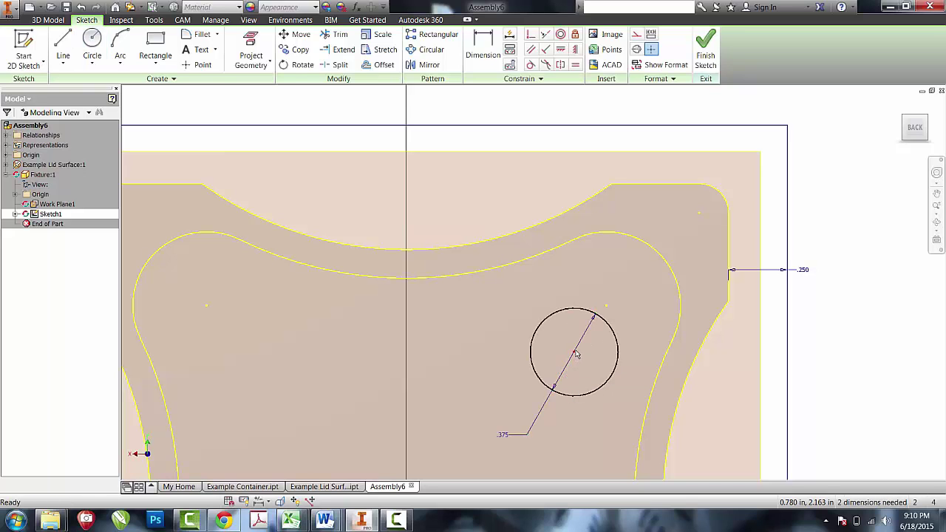
pyautogui.moveTo(577, 355)
pyautogui.keyDown('ctrl'); pyautogui.mouseDown()
pyautogui.moveTo(623, 230)
pyautogui.moveTo(683, 231)
pyautogui.mouseUp(); pyautogui.keyUp('ctrl')
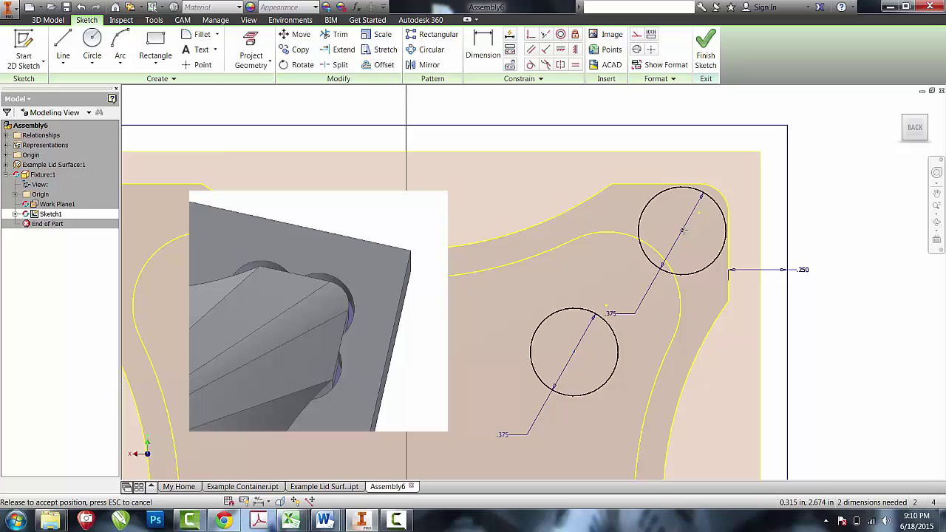
pyautogui.keyDown('ctrl'); pyautogui.moveTo(681, 231); pyautogui.dragTo(624, 222); pyautogui.keyUp('ctrl')
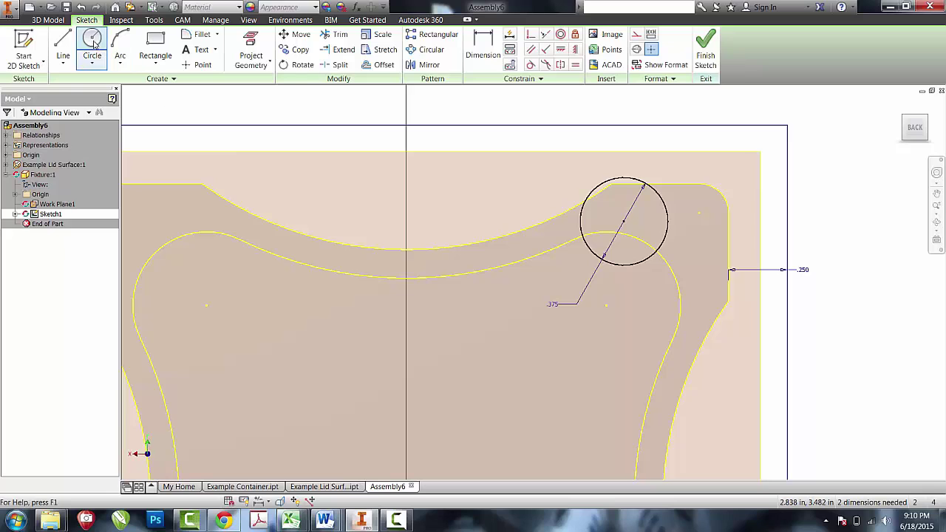
# Mirror the circle across a diagonal corner line and add a third circle at the corner
pyautogui.press('l')
pyautogui.click(606, 304)
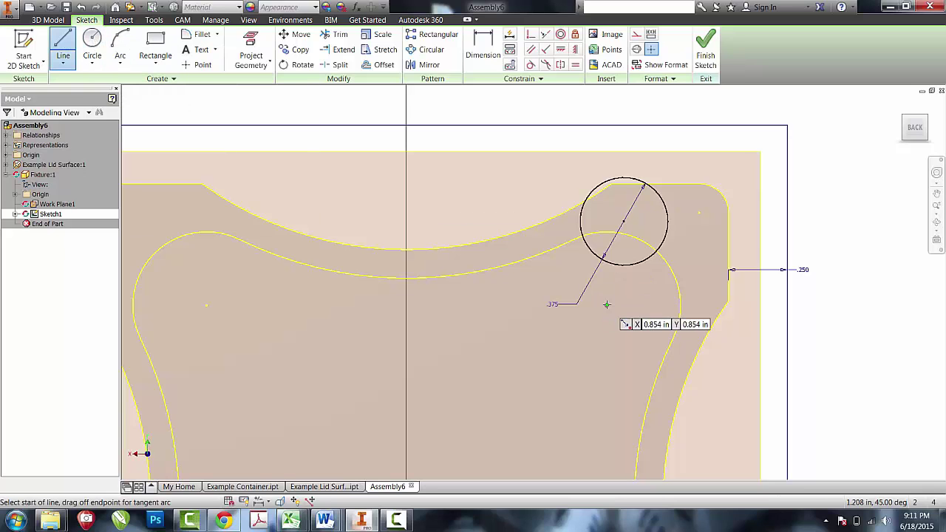
pyautogui.click(698, 215)
pyautogui.click(586, 201)
pyautogui.click(621, 300)
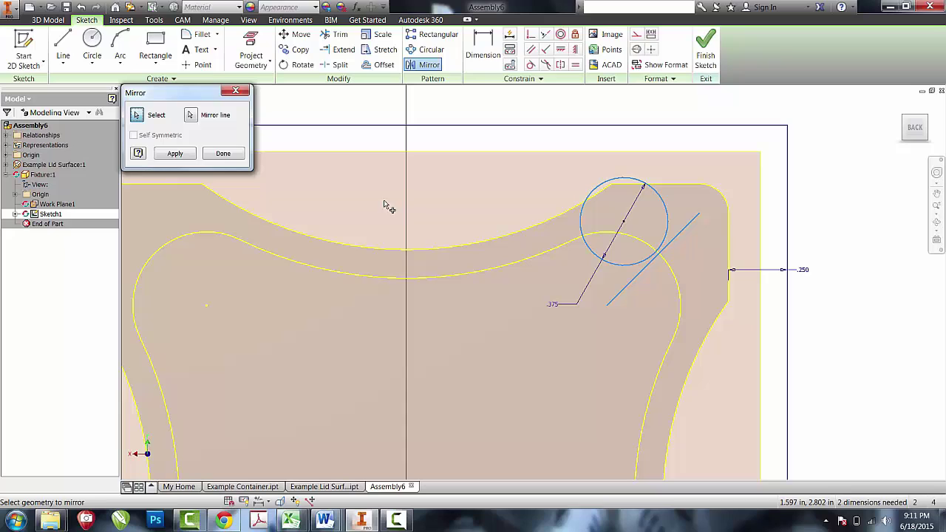
pyautogui.click(175, 153)
pyautogui.click(223, 153)
pyautogui.press('c')
pyautogui.click(684, 214)
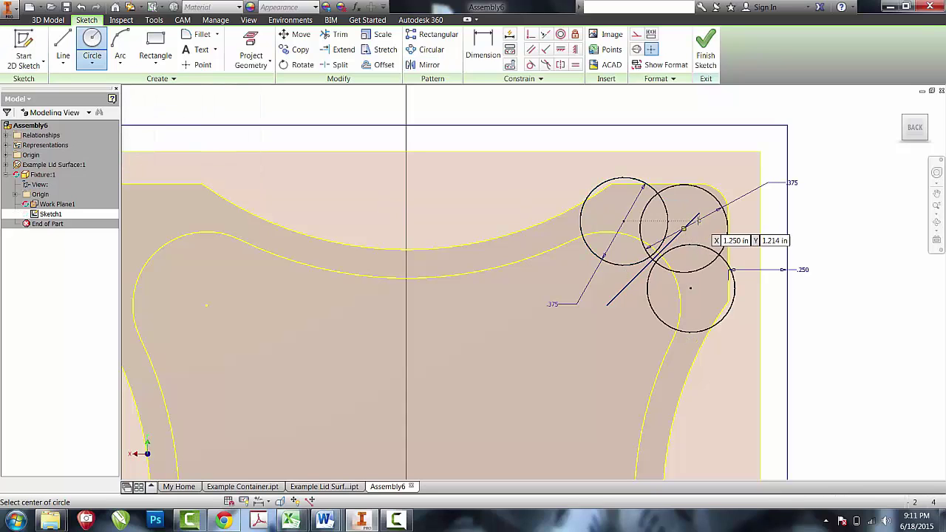
pyautogui.click(732, 222)
pyautogui.press('Escape')
pyautogui.moveTo(684, 216); pyautogui.dragTo(798, 254)
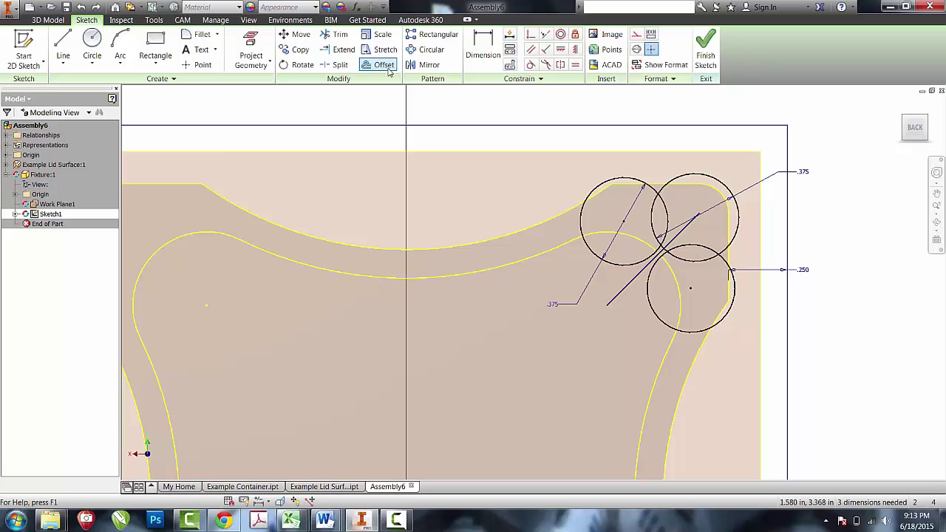
# Circular-pattern the three corner circles four times around the sketch origin
pyautogui.click(429, 50)
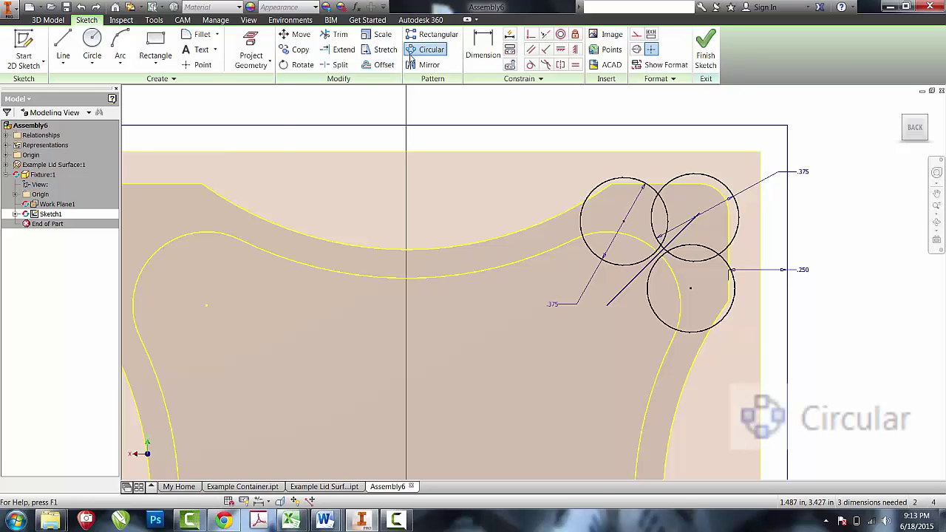
pyautogui.click(600, 184)
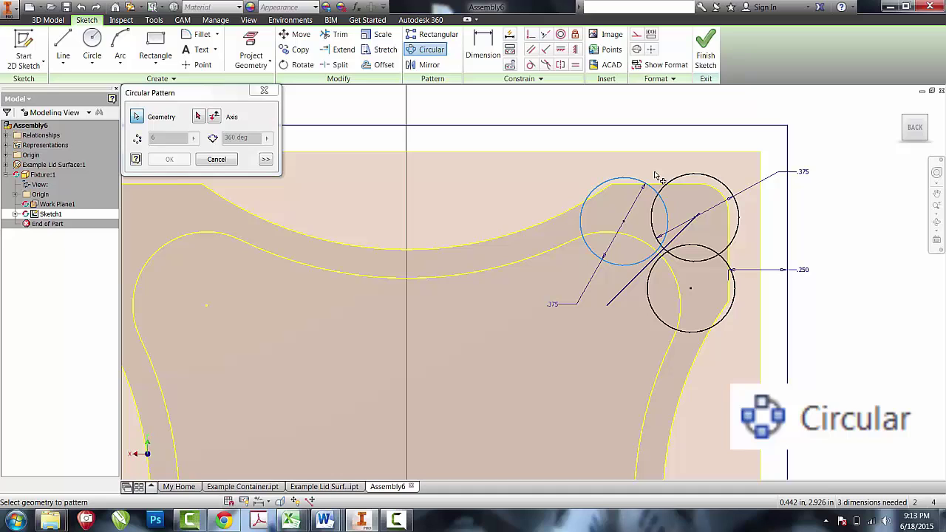
pyautogui.click(671, 182)
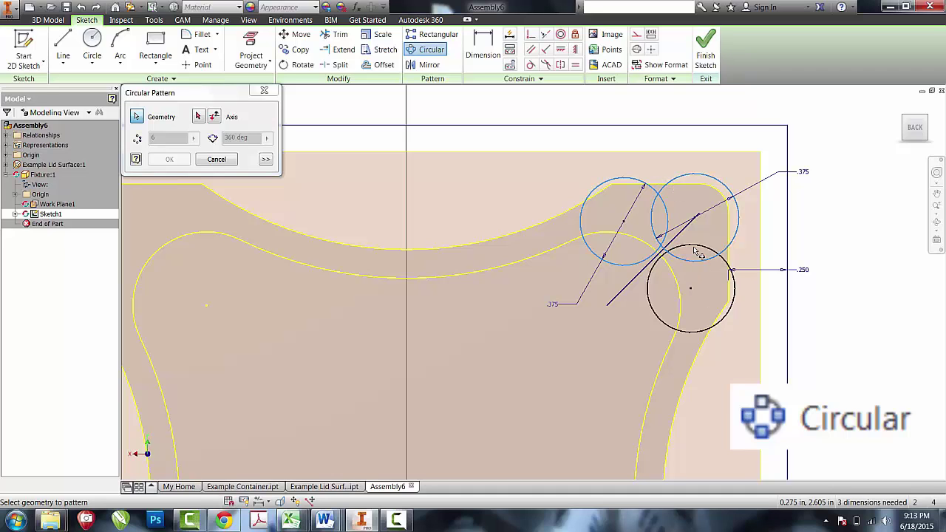
pyautogui.click(695, 254)
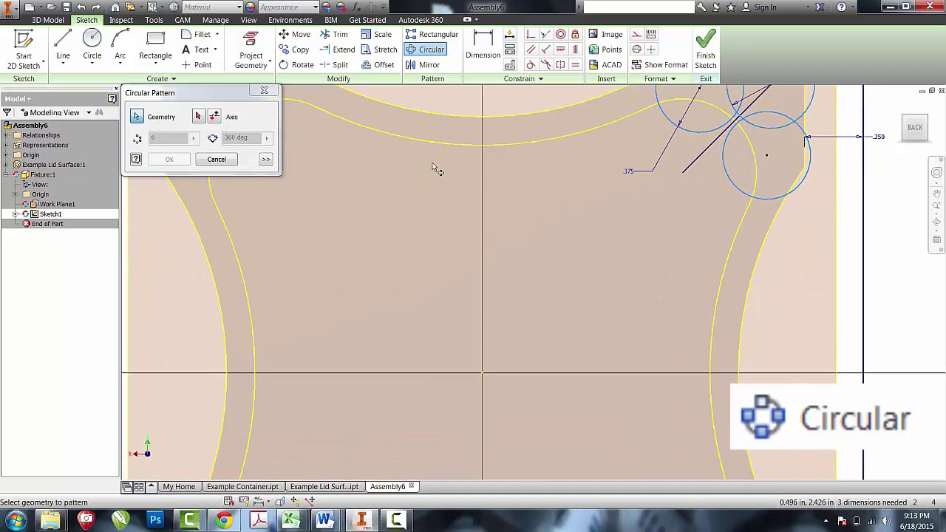
pyautogui.click(198, 117)
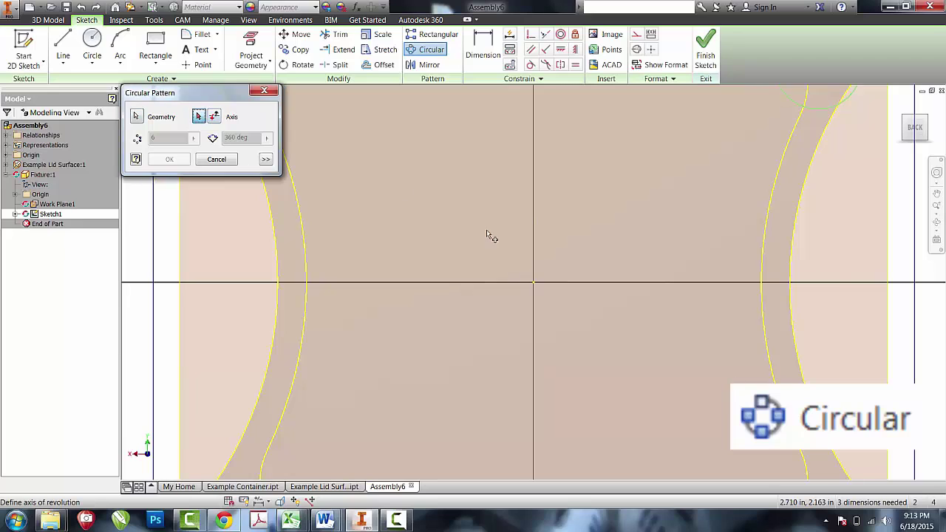
pyautogui.click(537, 285)
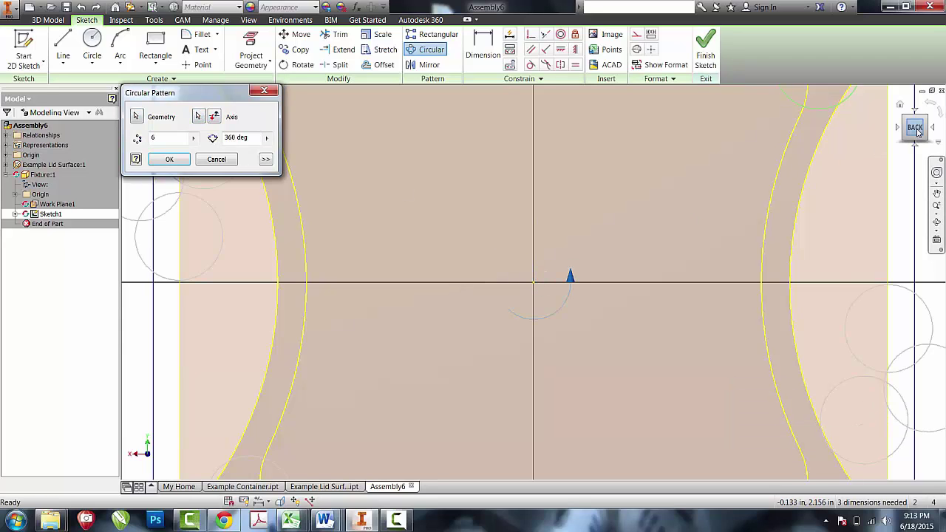
pyautogui.scroll(-5, 505, 157)
pyautogui.doubleClick(154, 142)
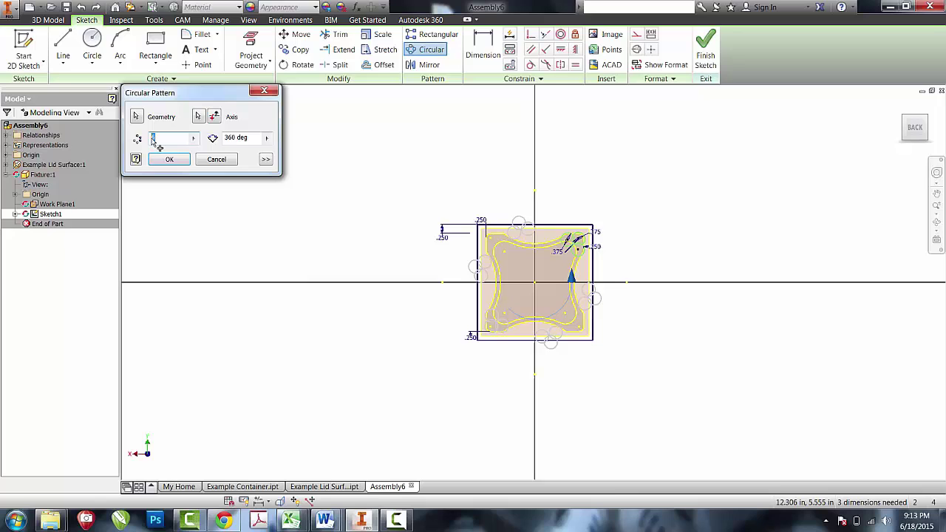
pyautogui.write('4')
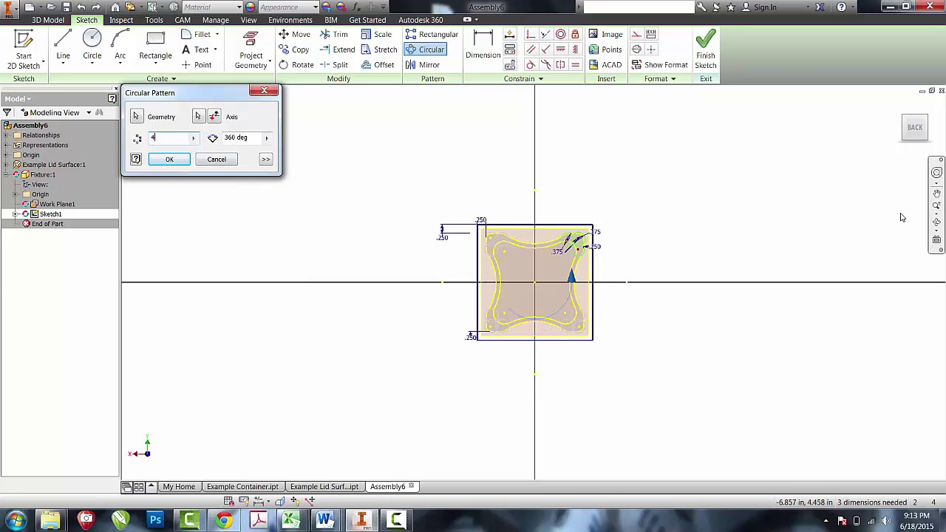
pyautogui.click(937, 205)
pyautogui.moveTo(303, 141); pyautogui.dragTo(298, 201)
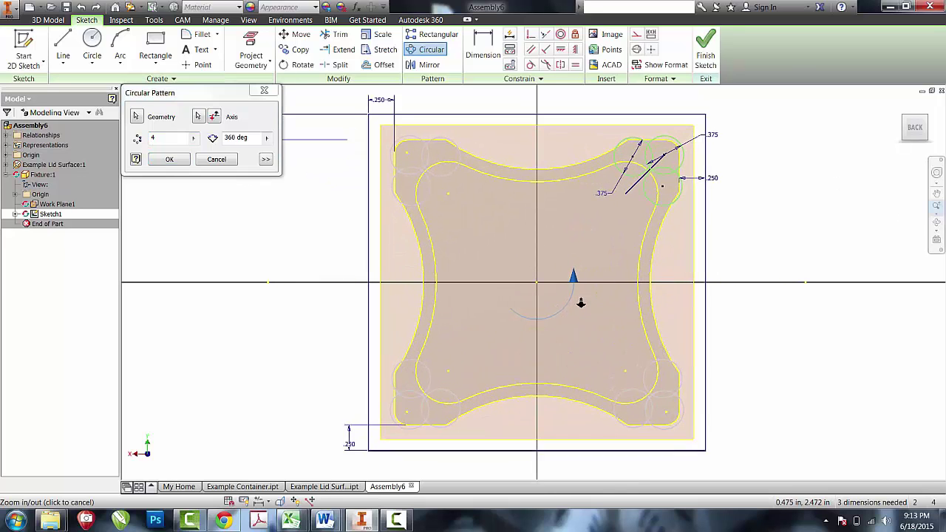
pyautogui.click(183, 161)
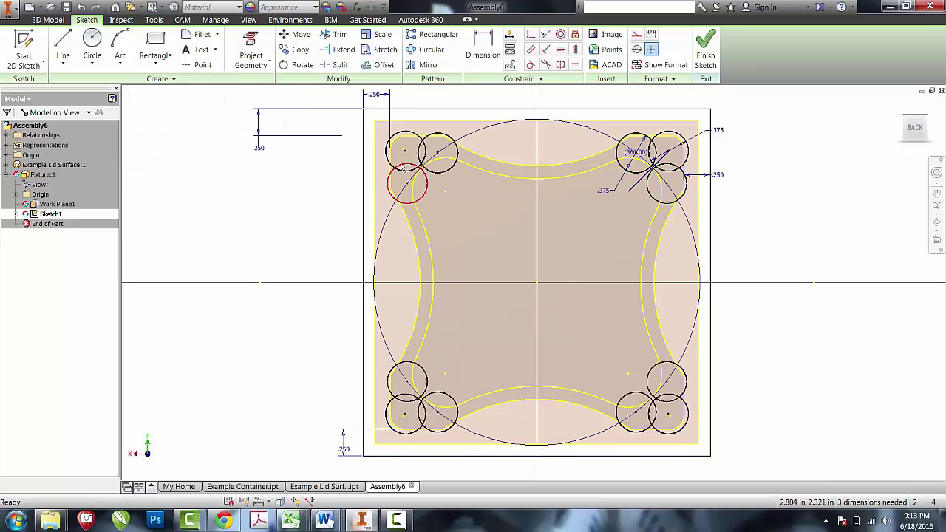
# Finish the sketch and extrude the block profile .375 in the flipped direction as Extrusion1
pyautogui.click(706, 62)
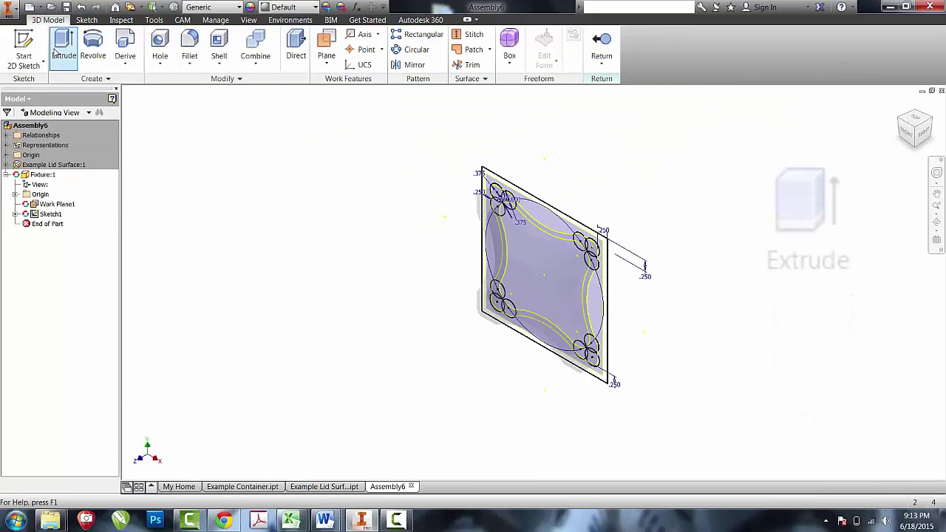
pyautogui.click(63, 46)
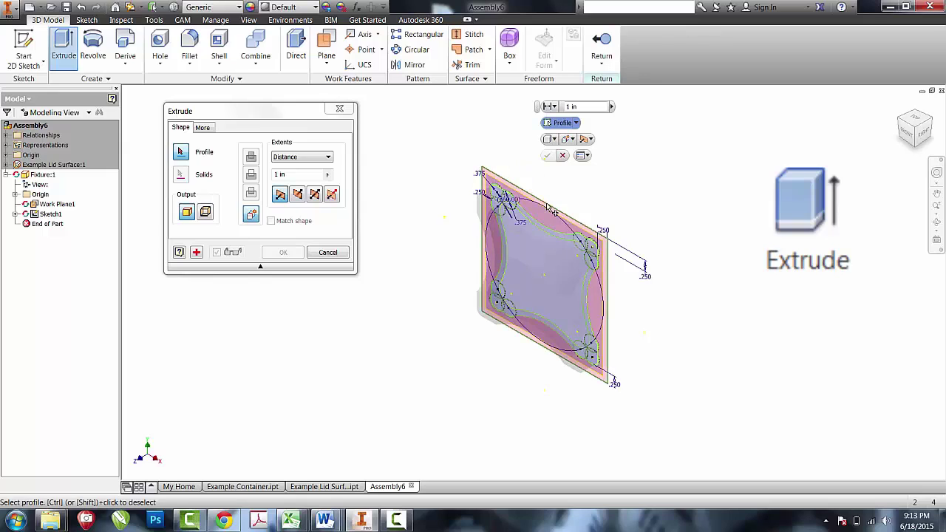
pyautogui.click(551, 211)
pyautogui.click(936, 214)
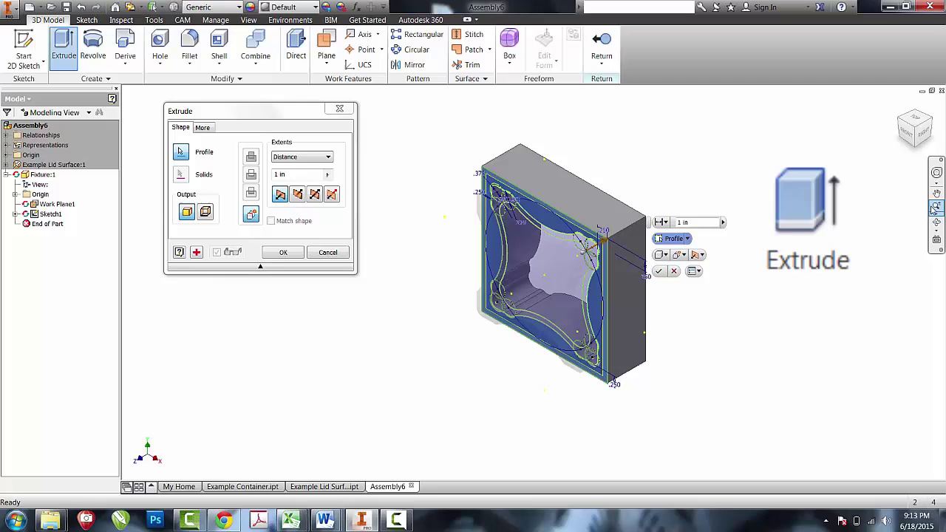
pyautogui.click(934, 210)
pyautogui.moveTo(665, 190); pyautogui.dragTo(667, 224)
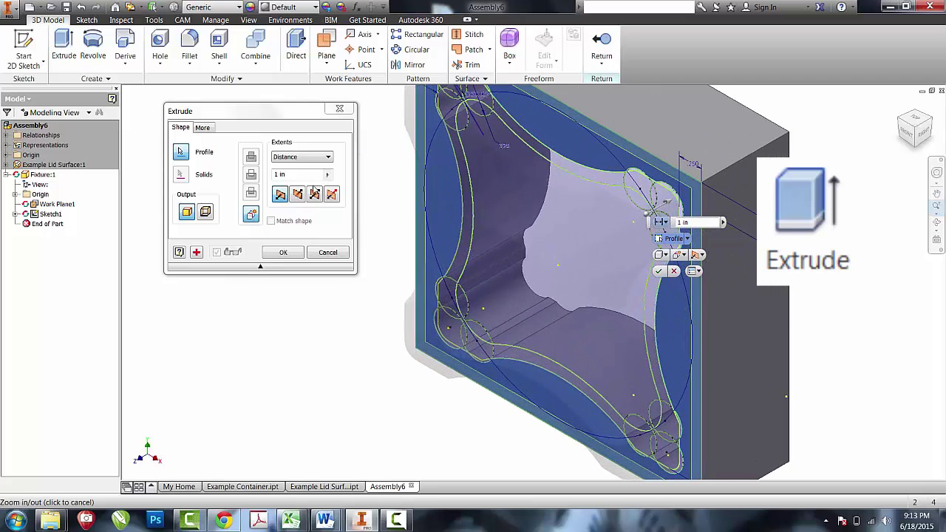
pyautogui.click(299, 194)
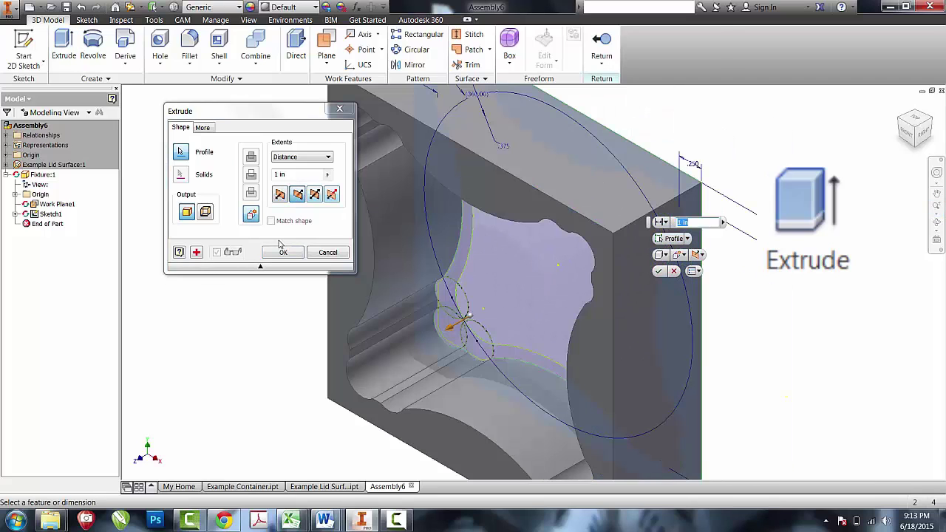
pyautogui.click(296, 174)
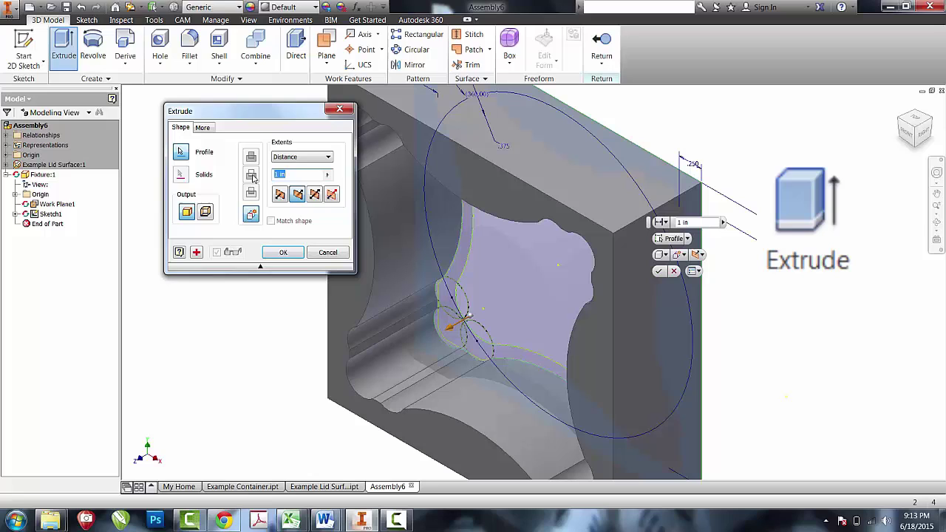
pyautogui.write('.375')
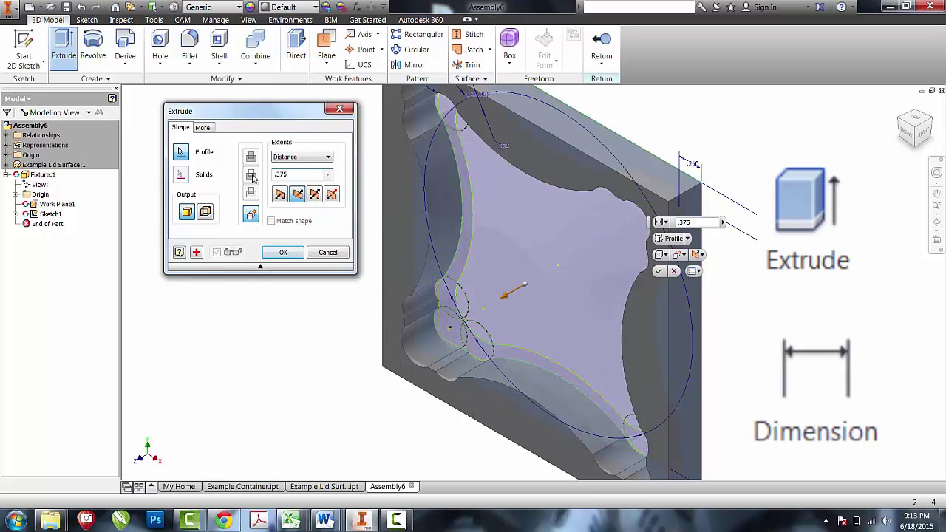
pyautogui.press('Return')
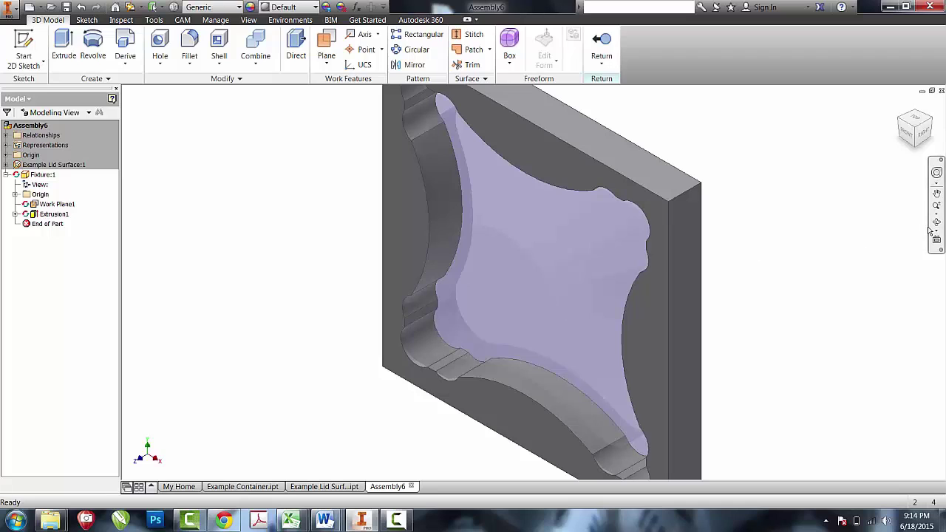
# Create and finish a new sketch on the block's pocketed face
pyautogui.keyDown('shift'); pyautogui.moveTo(937, 225); pyautogui.dragTo(162, 346, button='middle'); pyautogui.keyUp('shift')
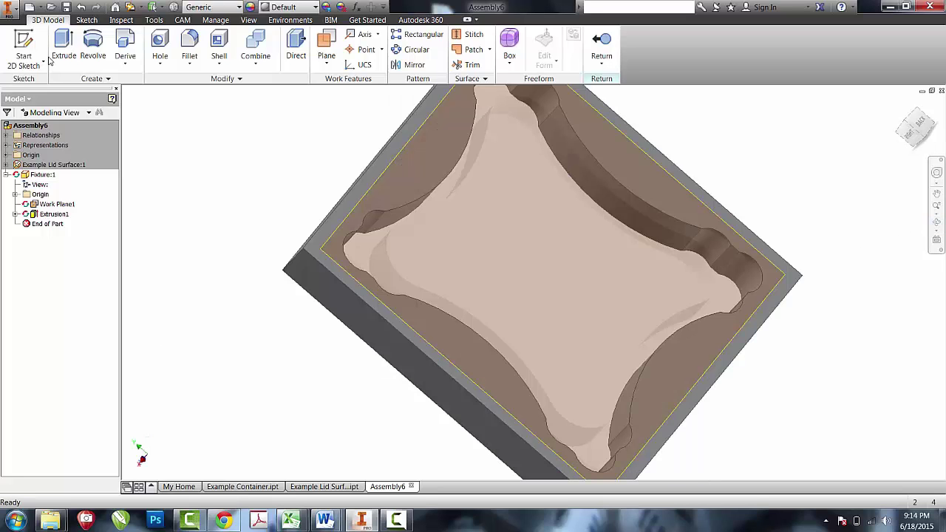
pyautogui.click(24, 46)
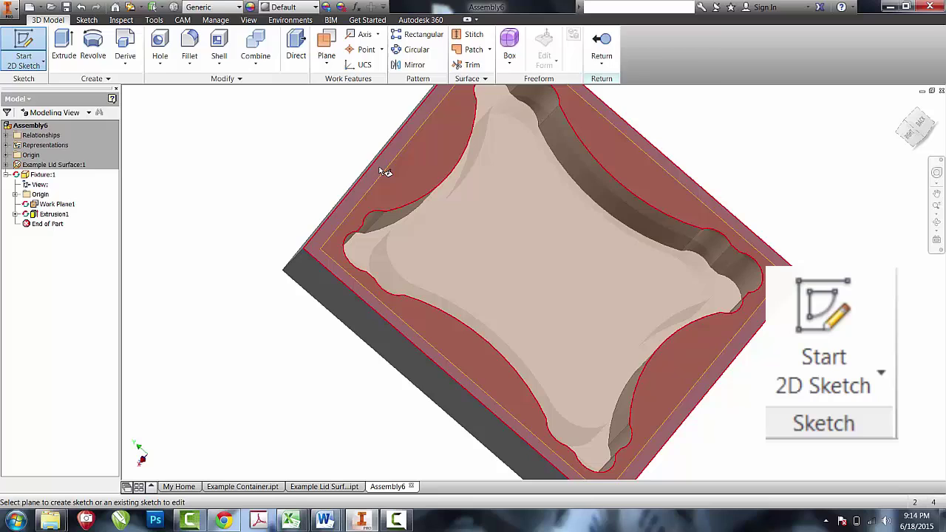
pyautogui.click(385, 171)
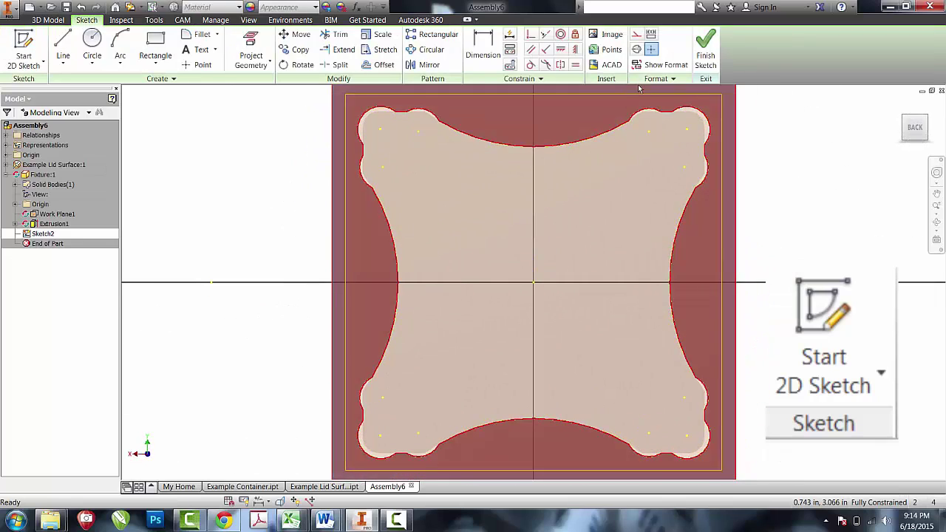
pyautogui.click(706, 59)
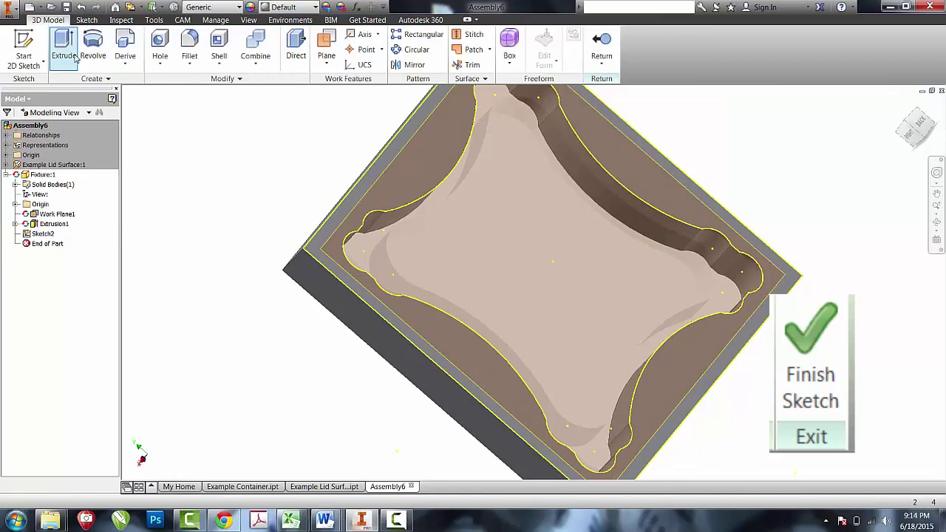
# Extrude it .375 as Extrusion2, excluding the pocket region, and view the fixture in the assembly
pyautogui.click(74, 59)
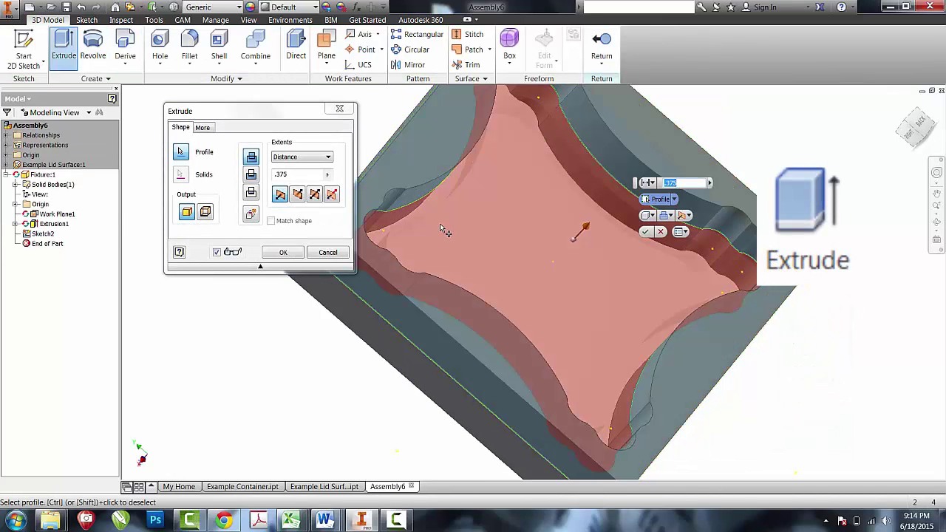
pyautogui.click(440, 225)
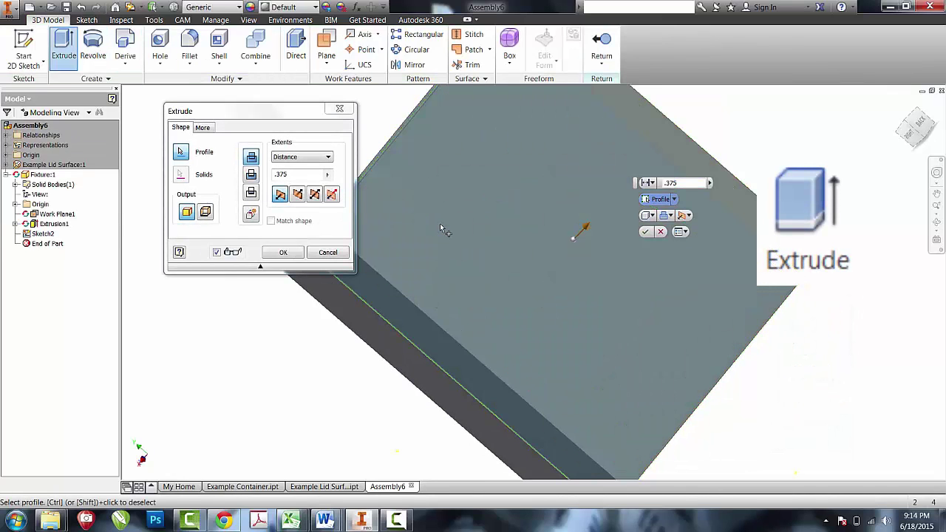
pyautogui.click(299, 176)
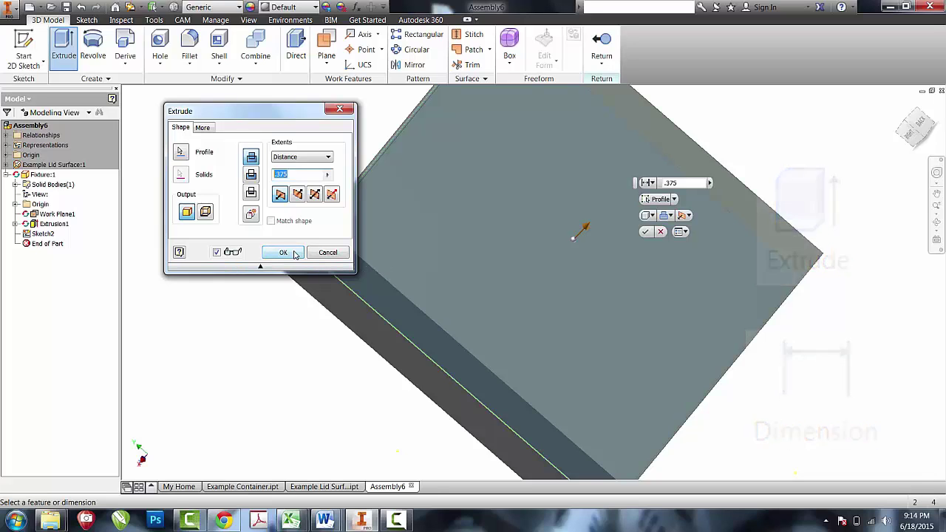
pyautogui.click(283, 253)
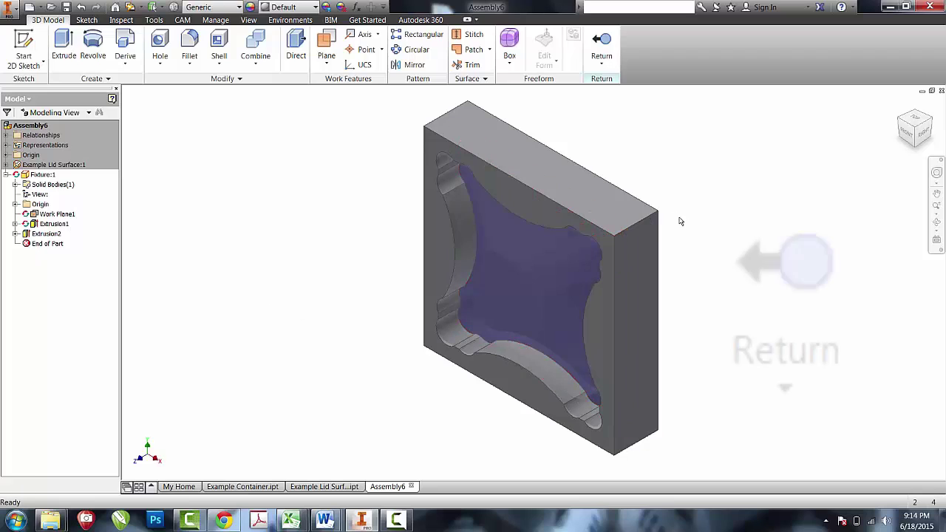
pyautogui.click(605, 46)
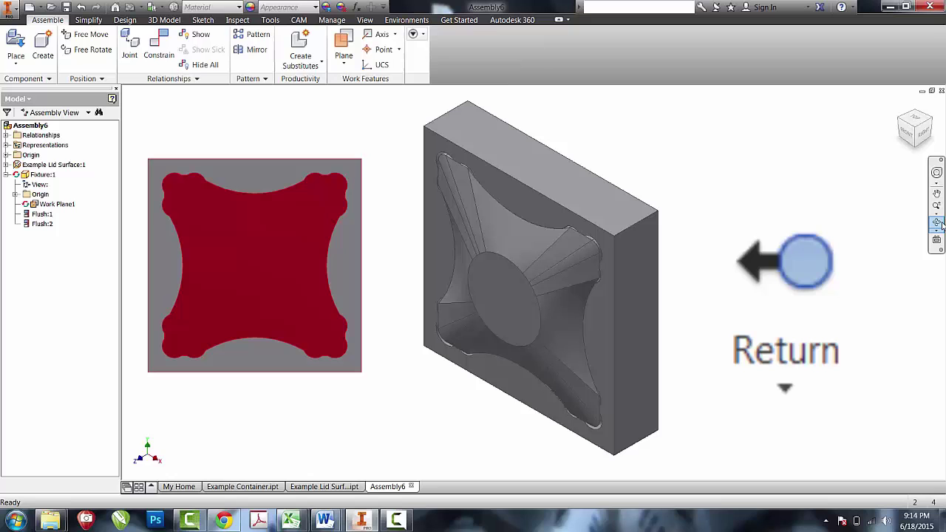
pyautogui.click(941, 224)
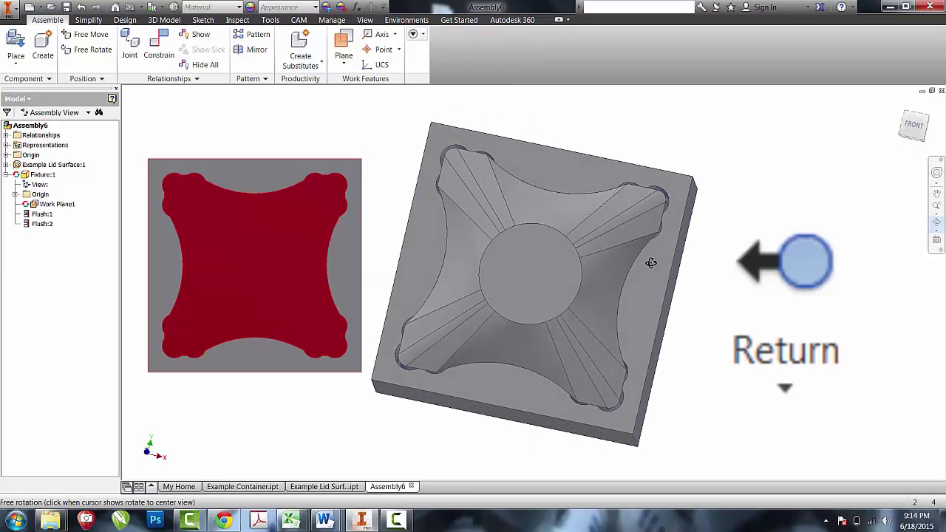